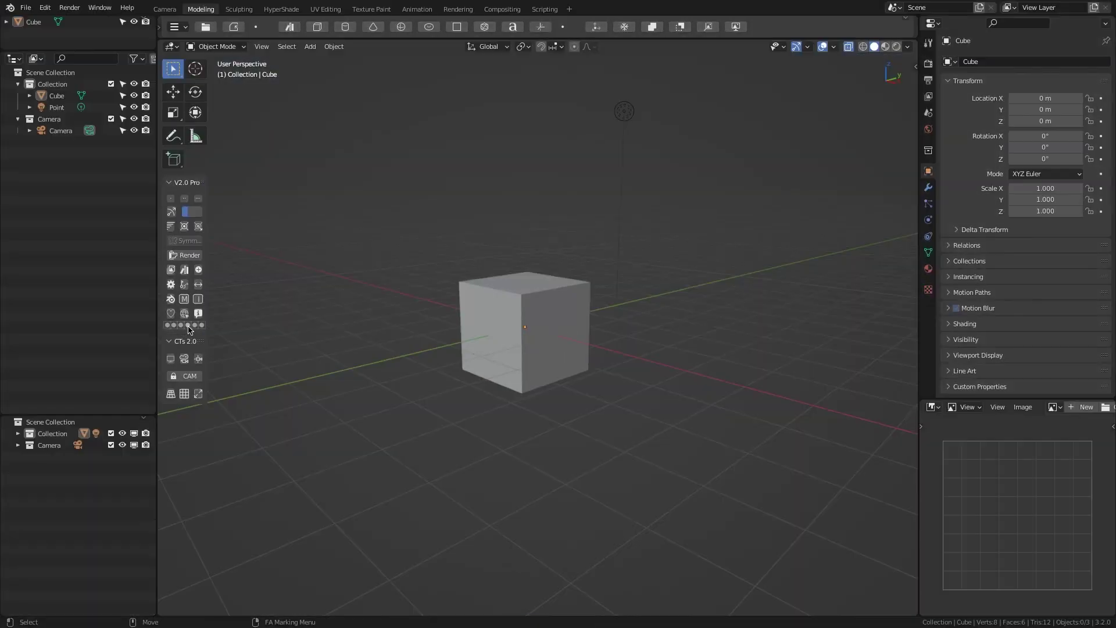
Step: Switch the interface through two of the preset colour themes
left_click(202, 325)
left_click(182, 325)
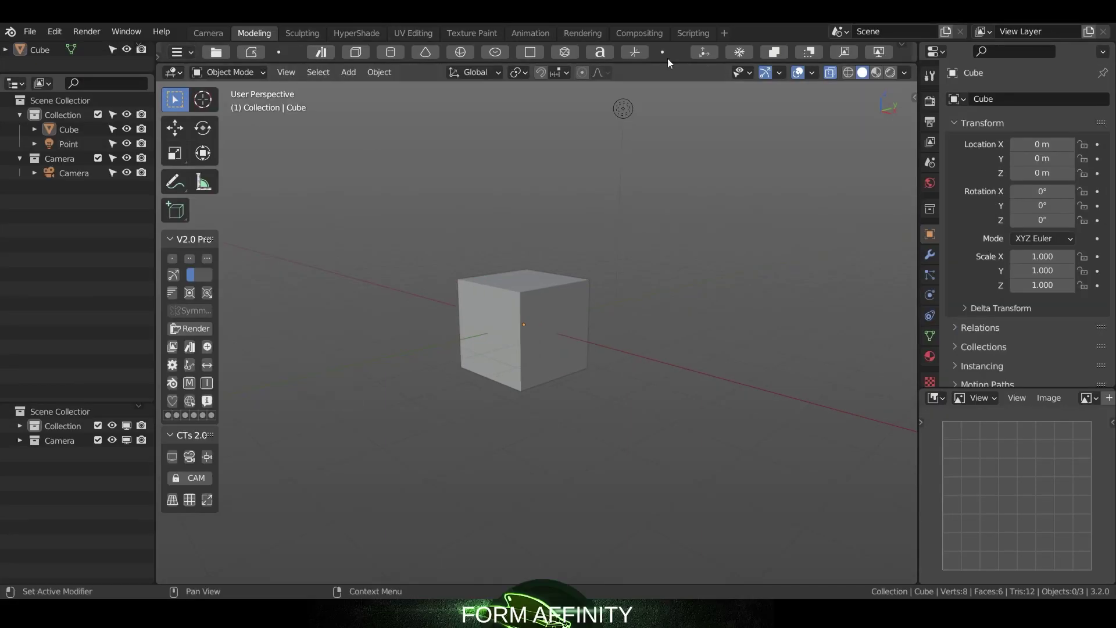
Step: Show and hide the asset browser below the viewport, then view it in its own window and dismiss that window
left_click(668, 56)
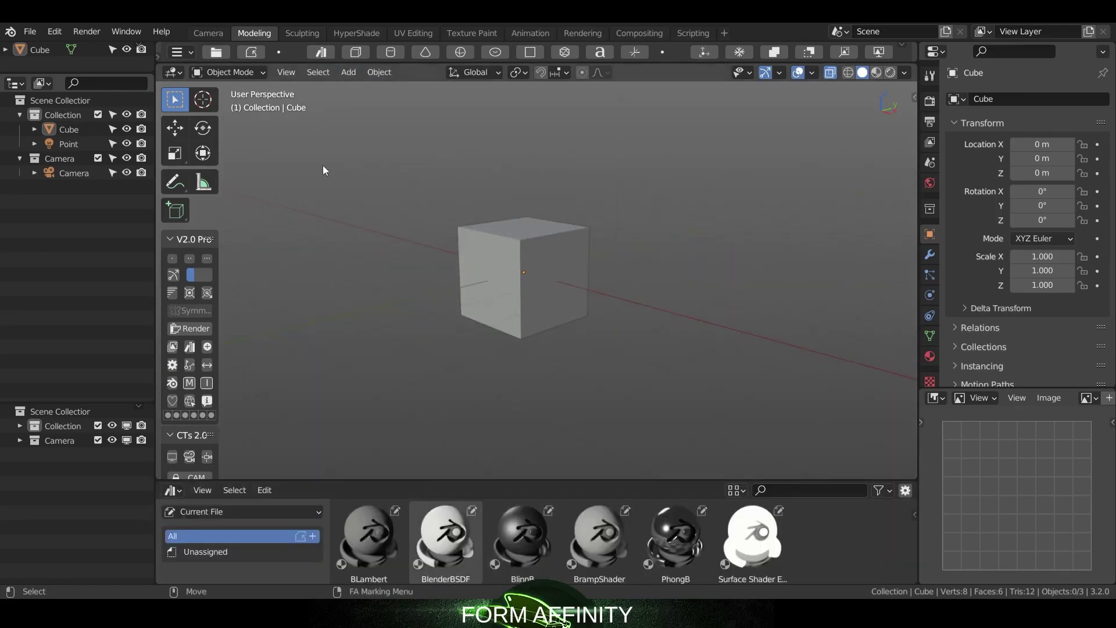
left_click(321, 52)
left_click(321, 52)
left_click(321, 52)
left_click(192, 349)
left_click_drag(233, 145, 412, 124)
left_click(595, 124)
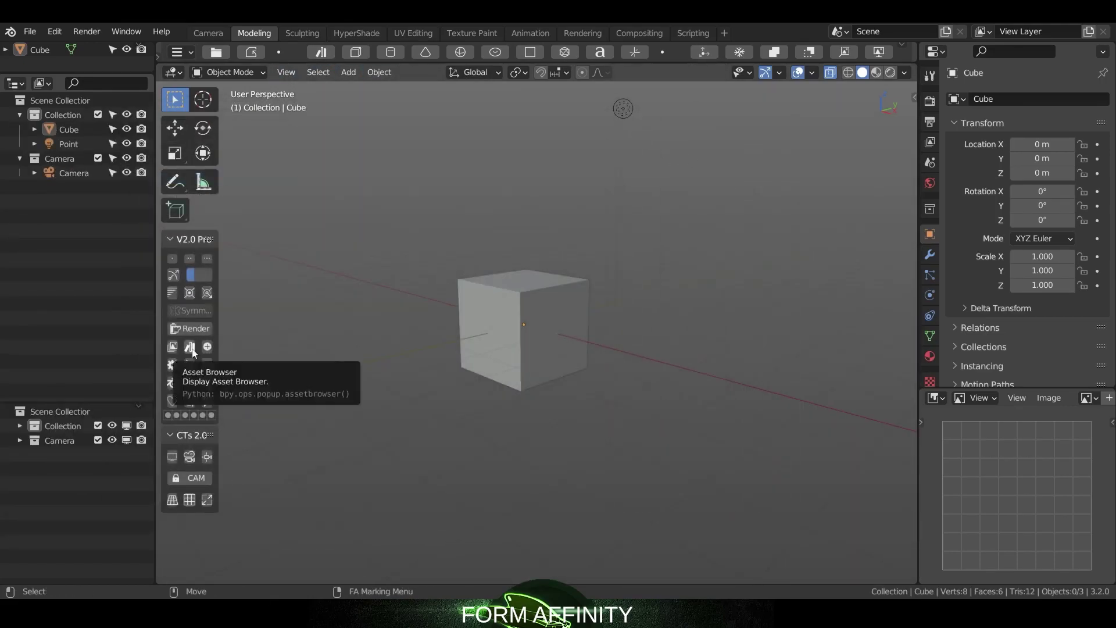
Step: Mark the cube as an asset and display the asset browser
left_click(488, 317)
left_click(209, 348)
left_click(190, 349)
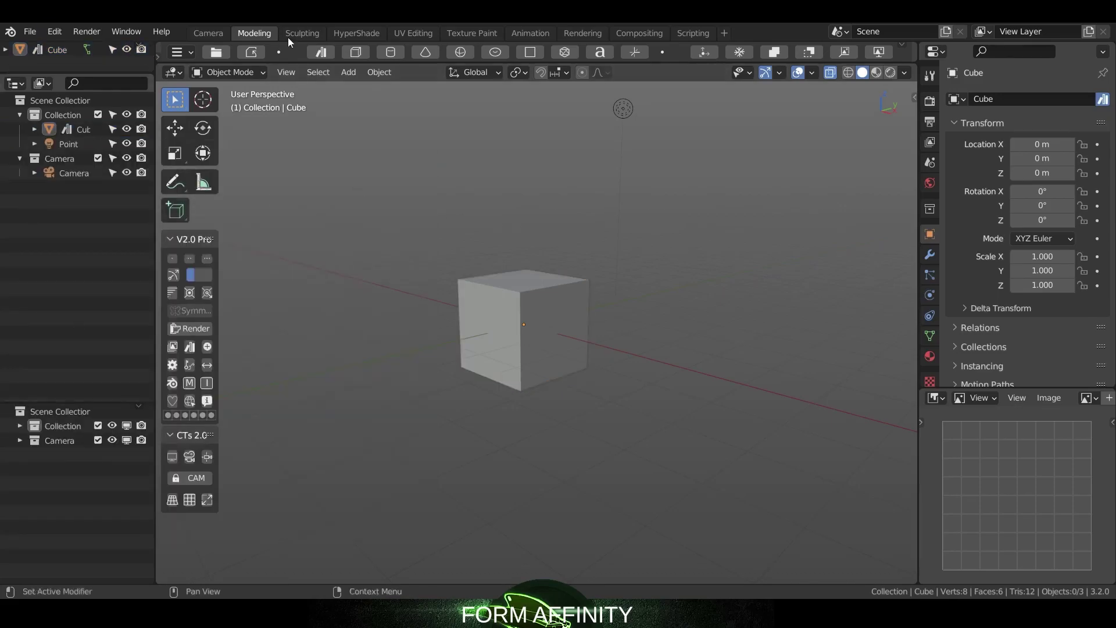
Step: Apply the BlinnB material to the cube in the HyperShade workspace and return to the Modeling workspace
left_click(364, 35)
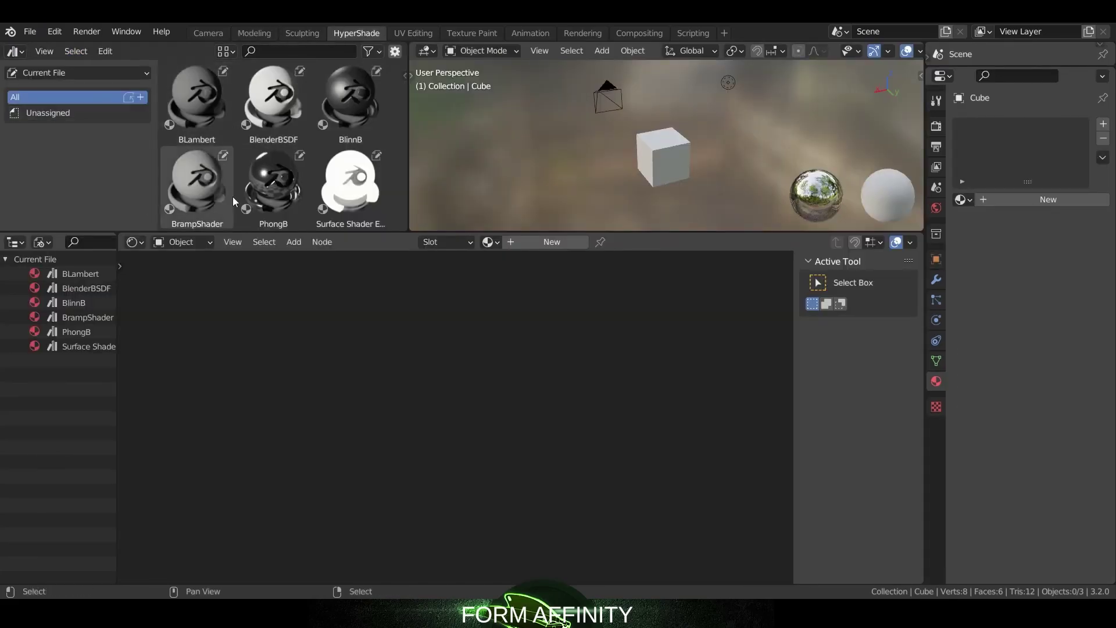
left_click_drag(350, 99, 668, 163)
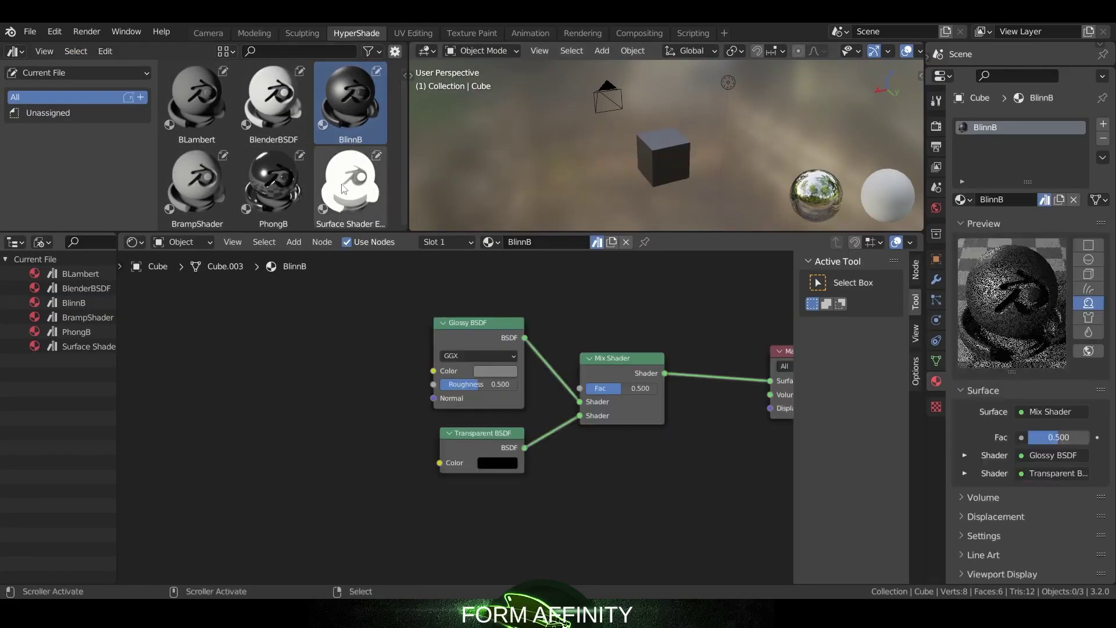
left_click(254, 33)
Step: Put the cube in vertex editing through the FA Marking Menu and select two adjacent vertices of its top face
right_click(428, 277)
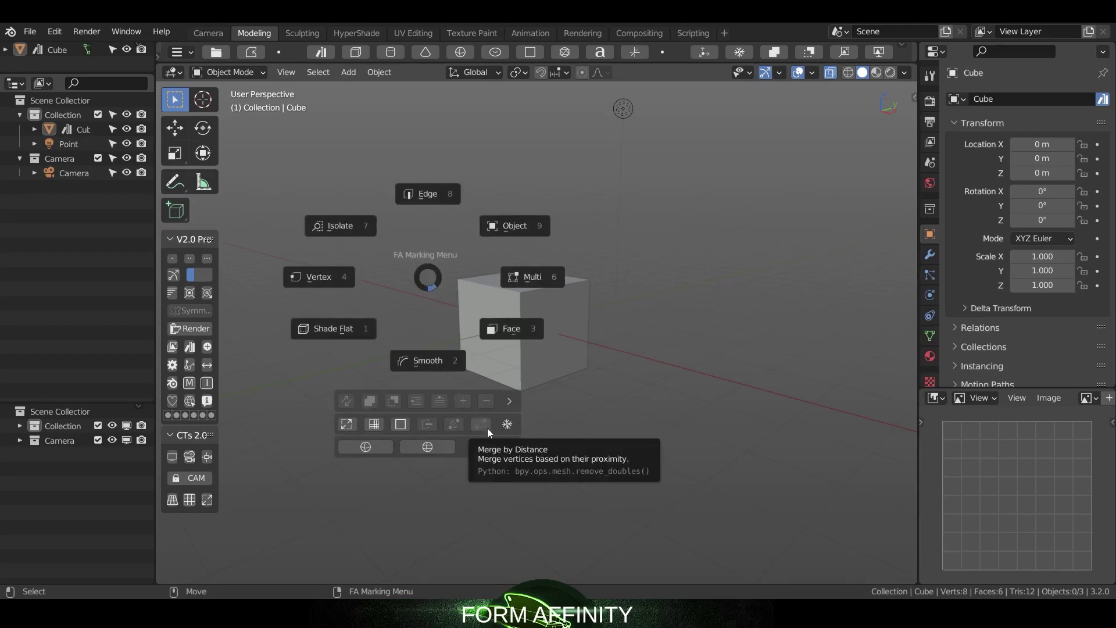
right_click(451, 328)
scroll(452, 328, "up", 4)
left_click_drag(452, 328, 431, 256, "alt")
left_click(431, 256)
right_click(432, 256)
left_click(323, 255)
left_click_drag(311, 177, 467, 243)
Step: Run Merge by Distance on the cube's selected vertices from the FA Marking Menu
right_click(425, 196)
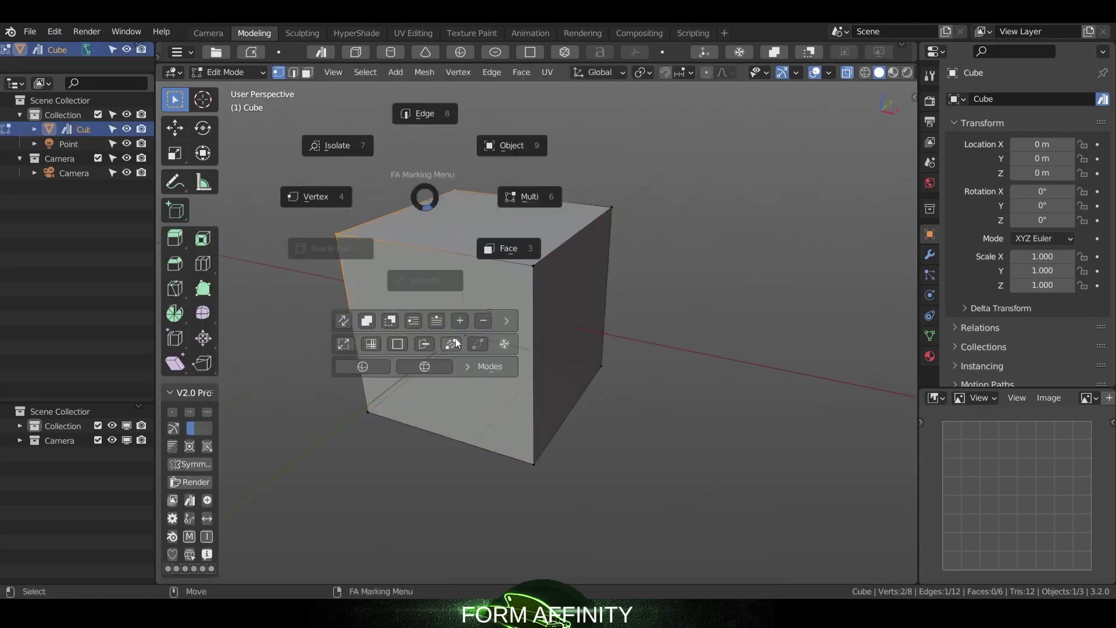
left_click(446, 344)
right_click(391, 219)
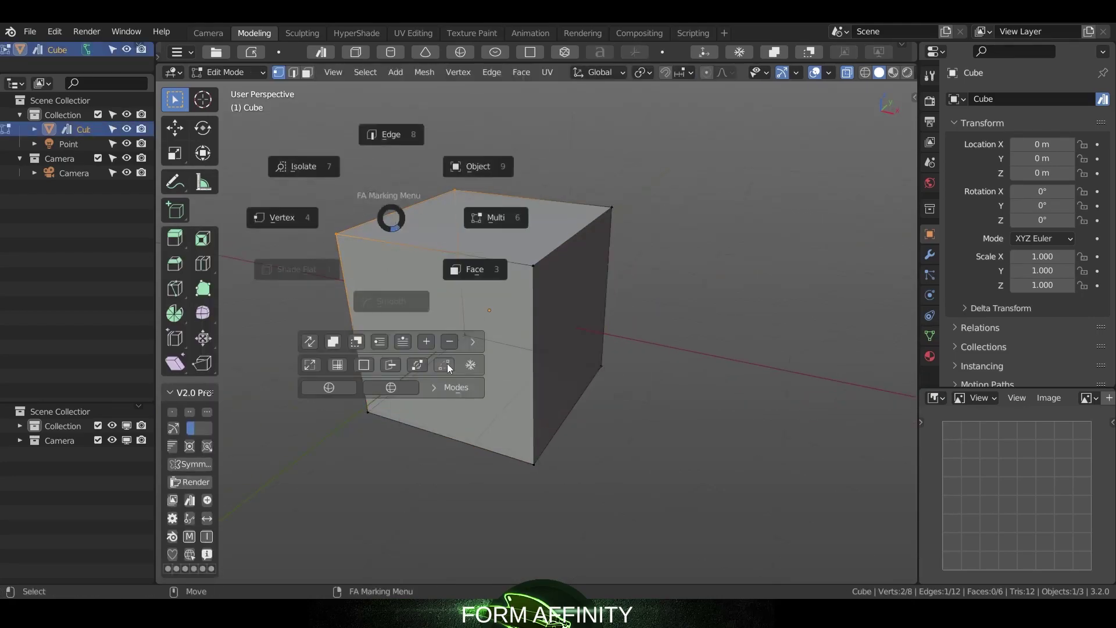
left_click(448, 365)
left_click_drag(358, 536, 395, 536)
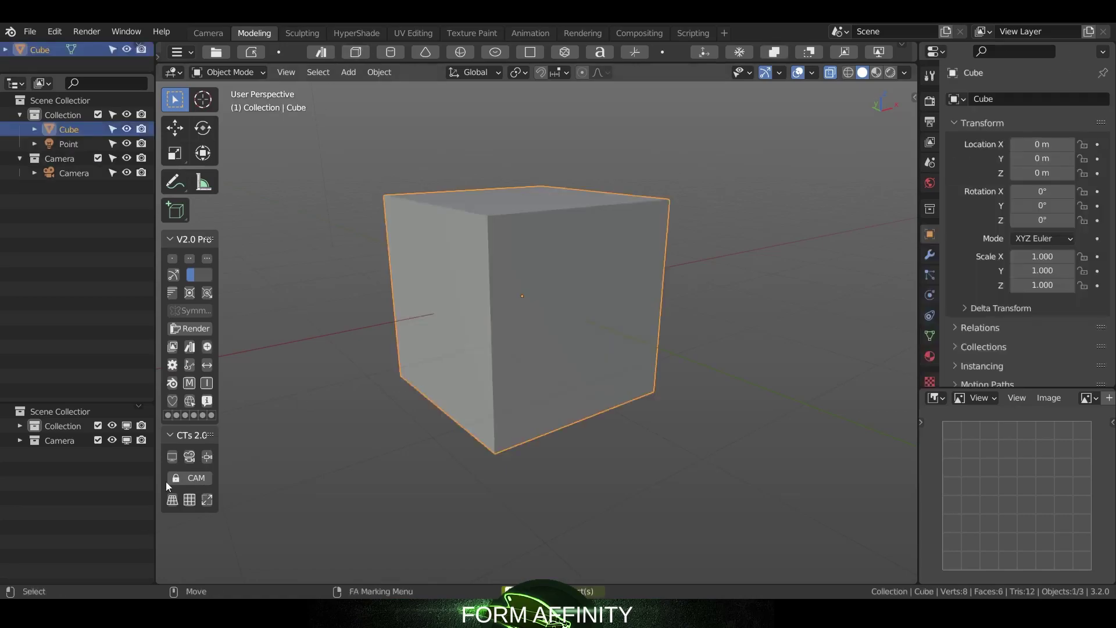
Step: Try the CAM lock with the cube selected, then clear the selection
left_click(191, 478)
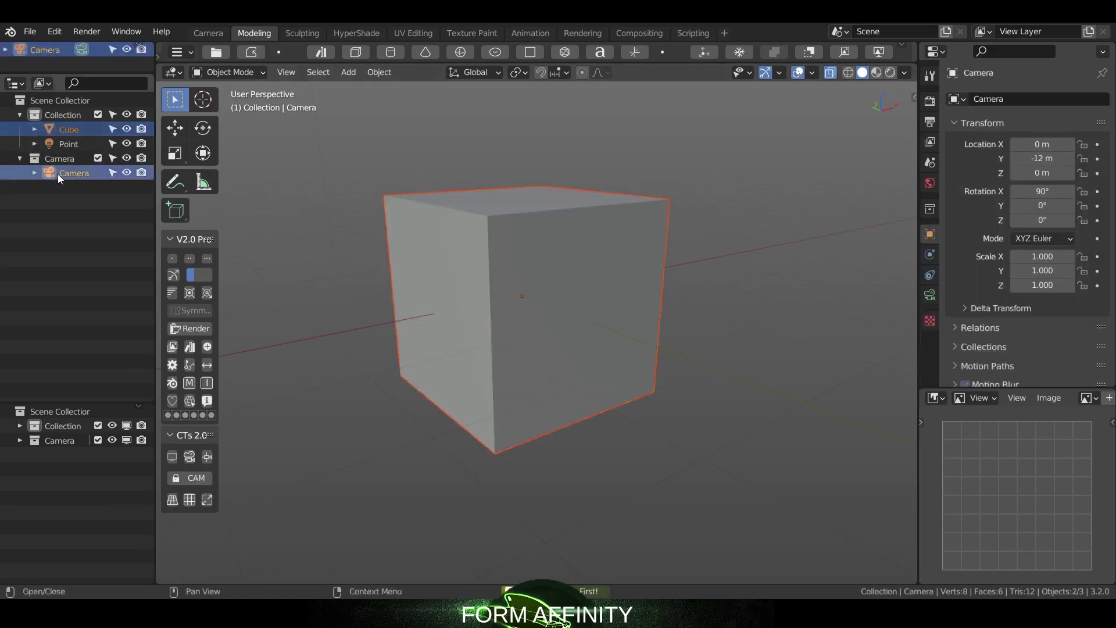
left_click(268, 416)
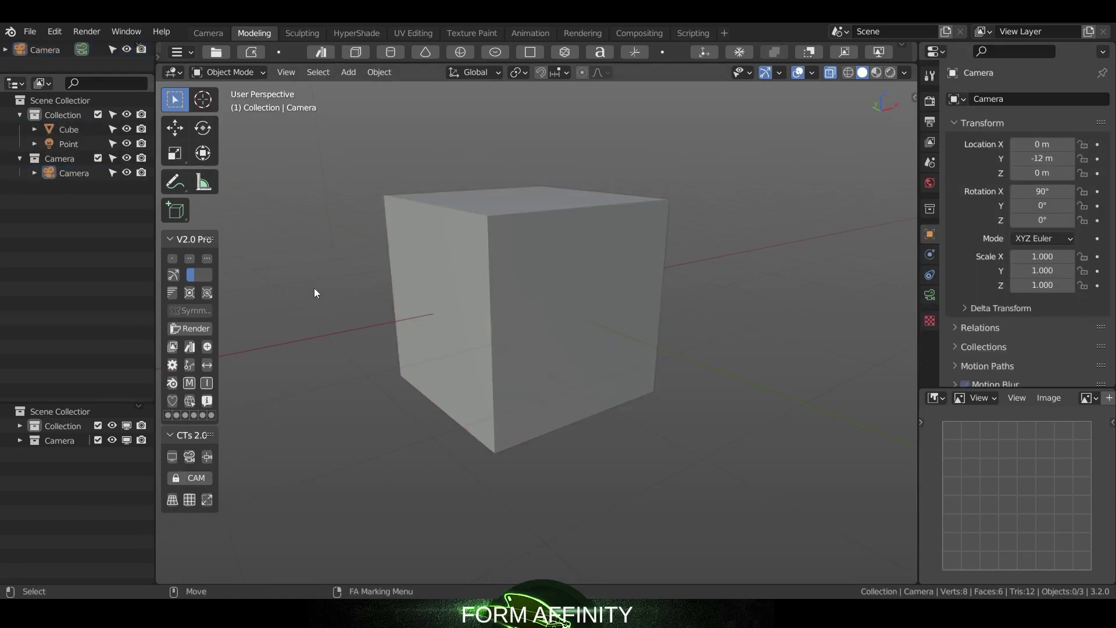
right_click(349, 261)
key("ctrl+F2")
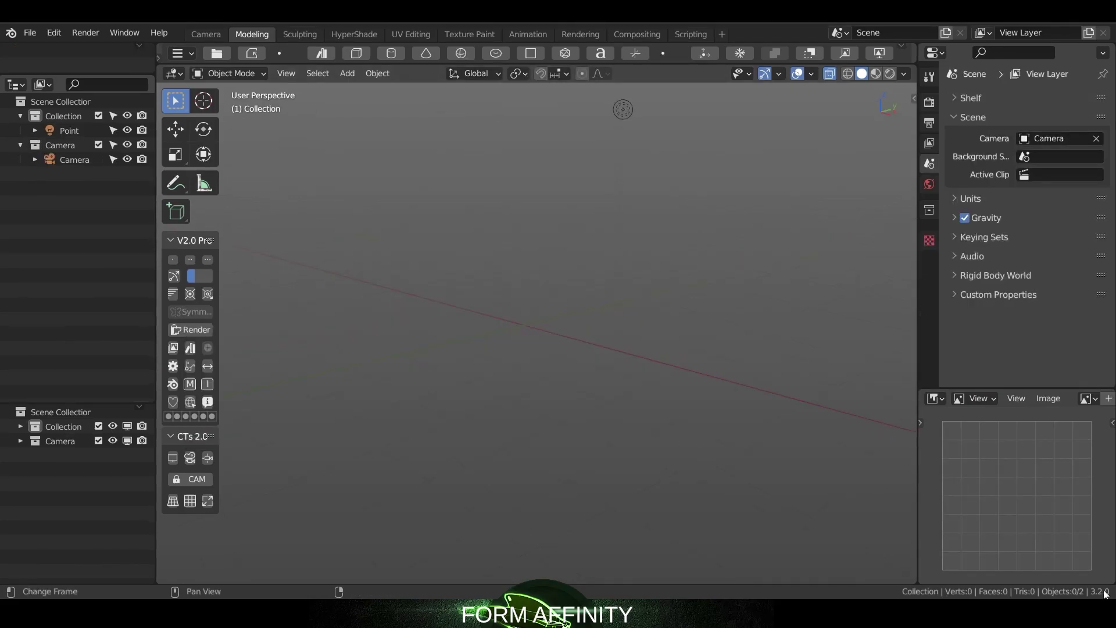
Step: Add a UV sphere with 32 segments, 16 rings and radius 1 at the world origin
left_click(460, 53)
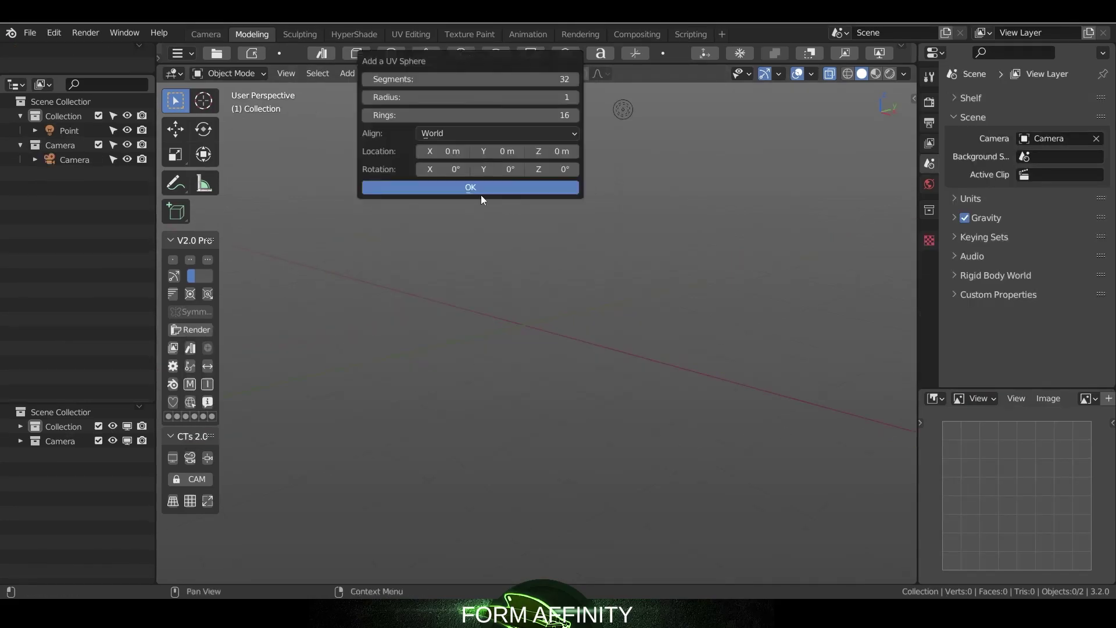
left_click(480, 194)
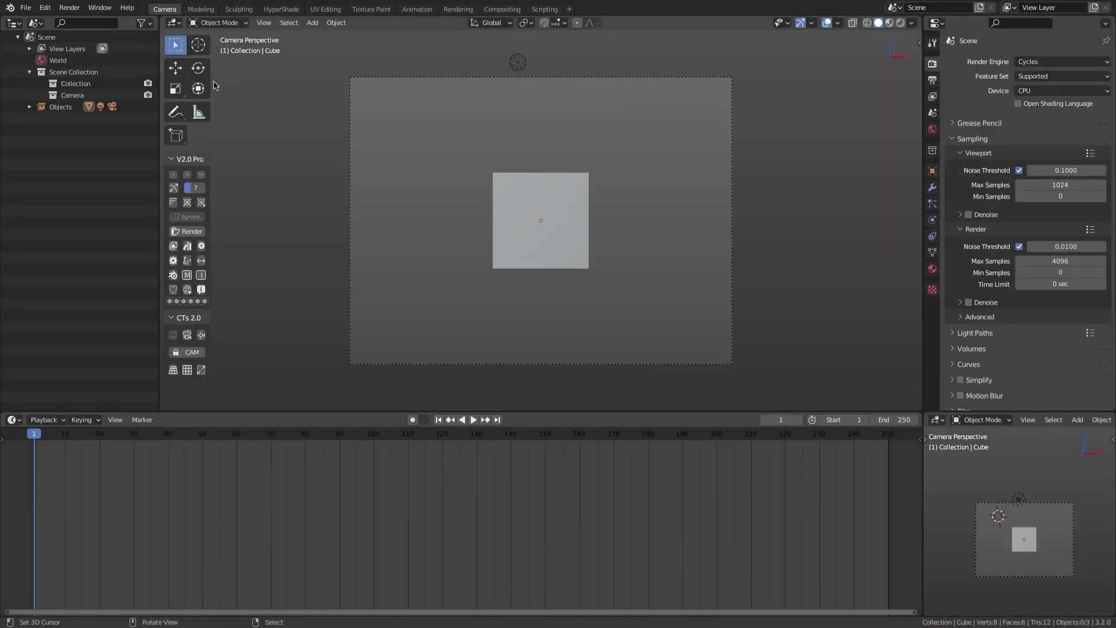
Step: Return to the Modeling workspace from HyperShade and choose the fa hotkeys keymap preset in the preferences
left_click(281, 9)
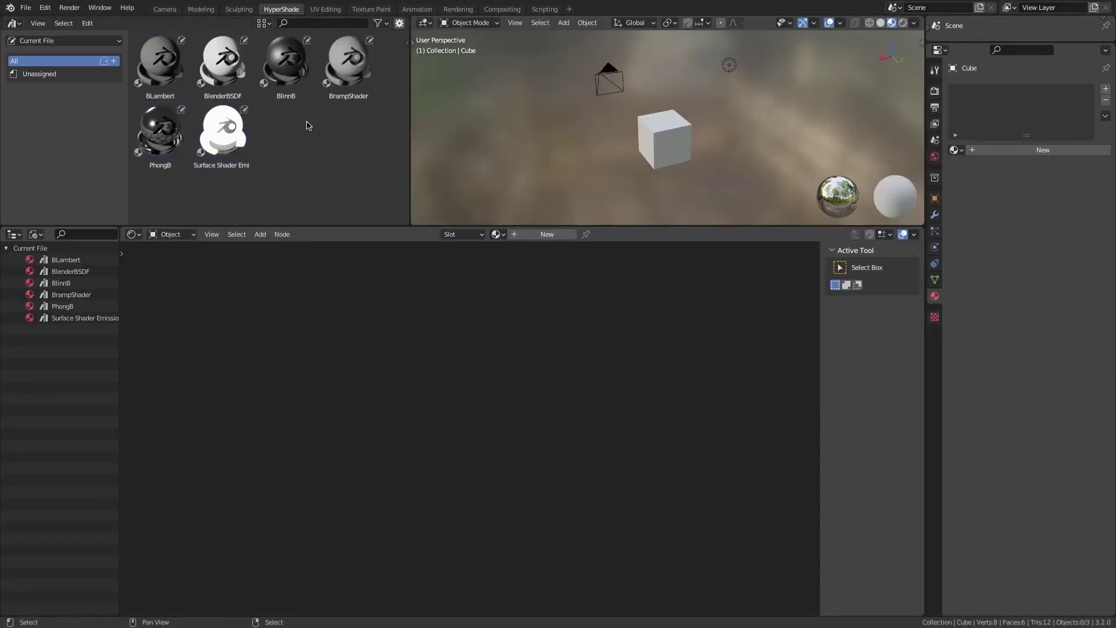
left_click(200, 9)
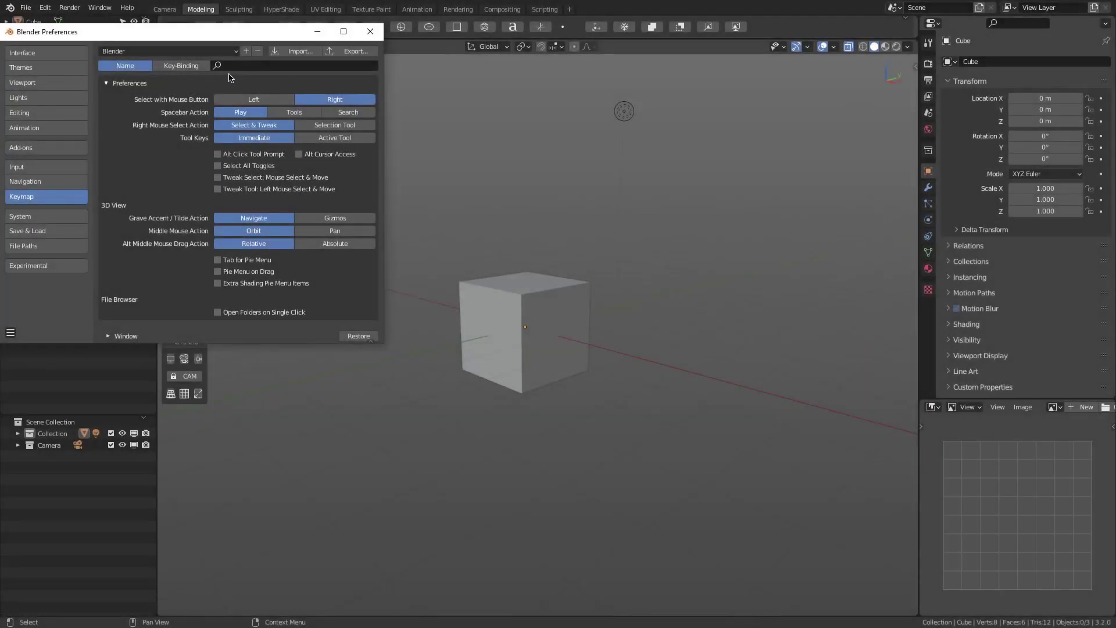
left_click(232, 54)
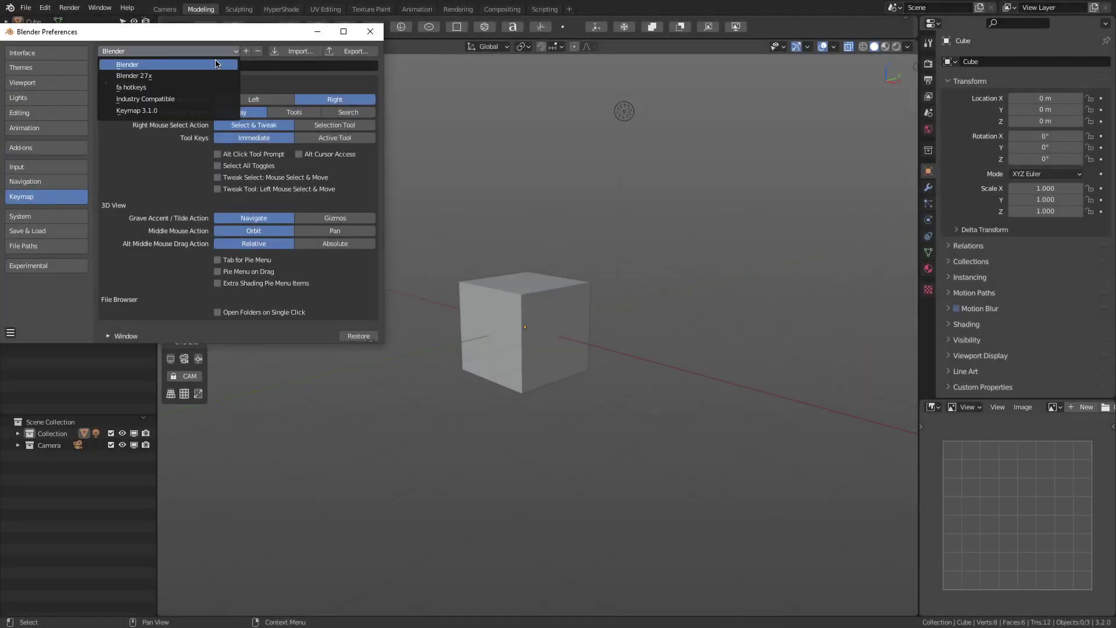
left_click(165, 87)
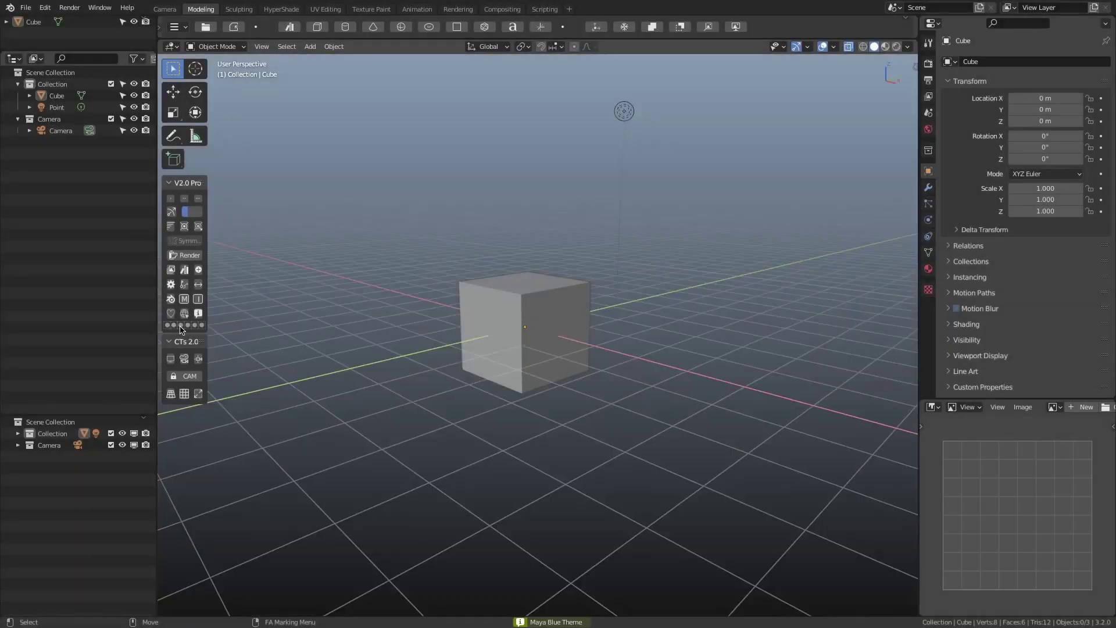
Step: Cycle through the preset interface themes and apply the Sketchup theme
left_click(181, 325)
left_click(188, 325)
left_click(195, 324)
left_click(168, 325)
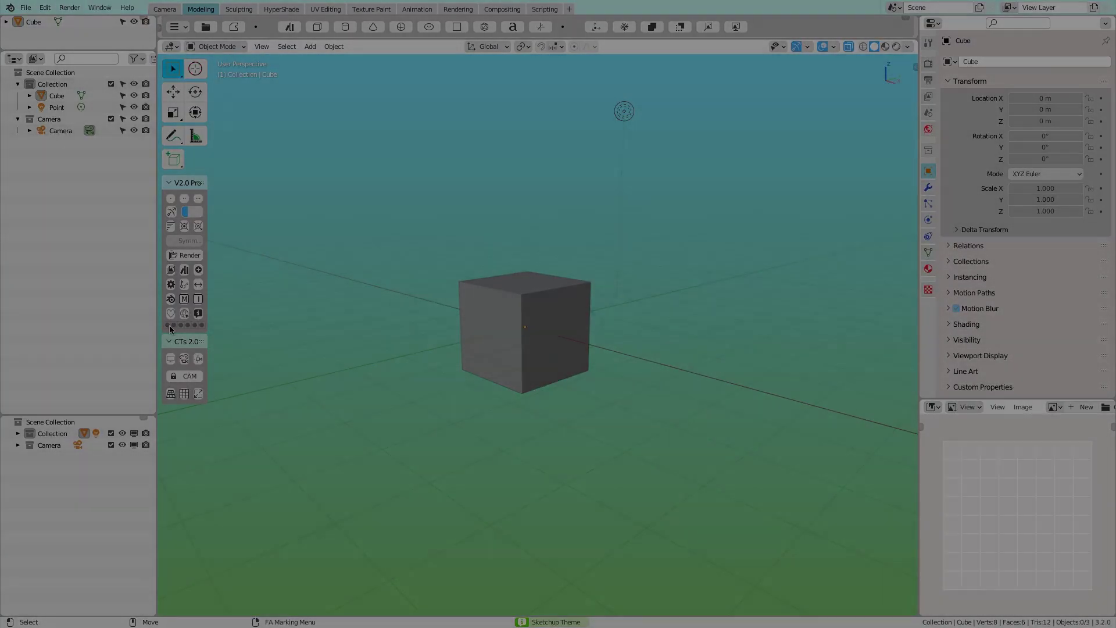
Step: Load the Animation shelf in place of the Polygons shelf
left_click(185, 27)
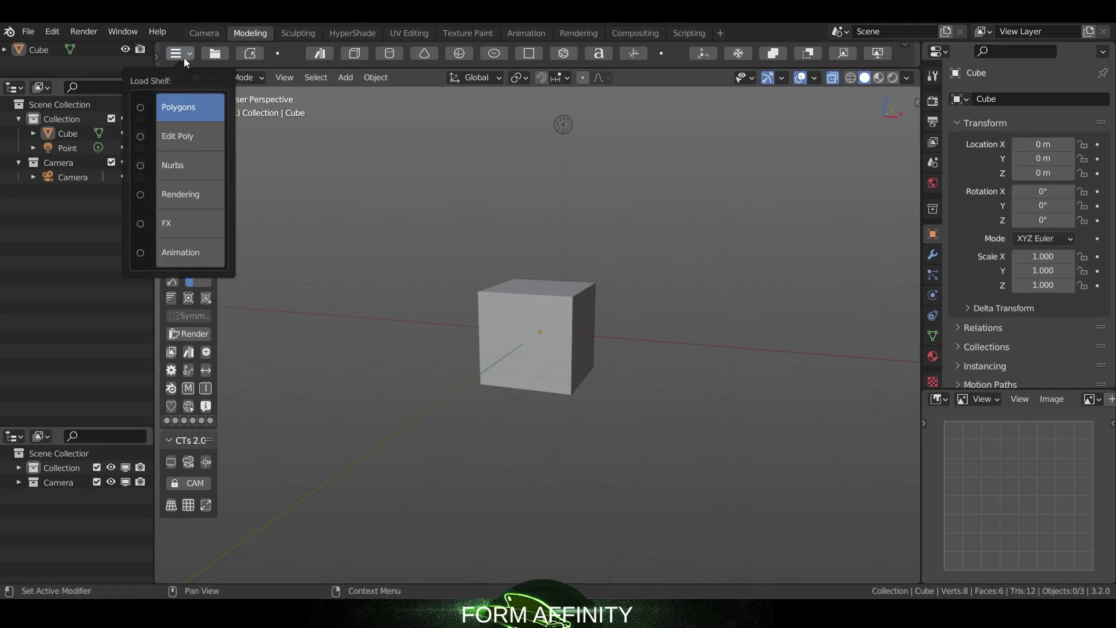
left_click(198, 254)
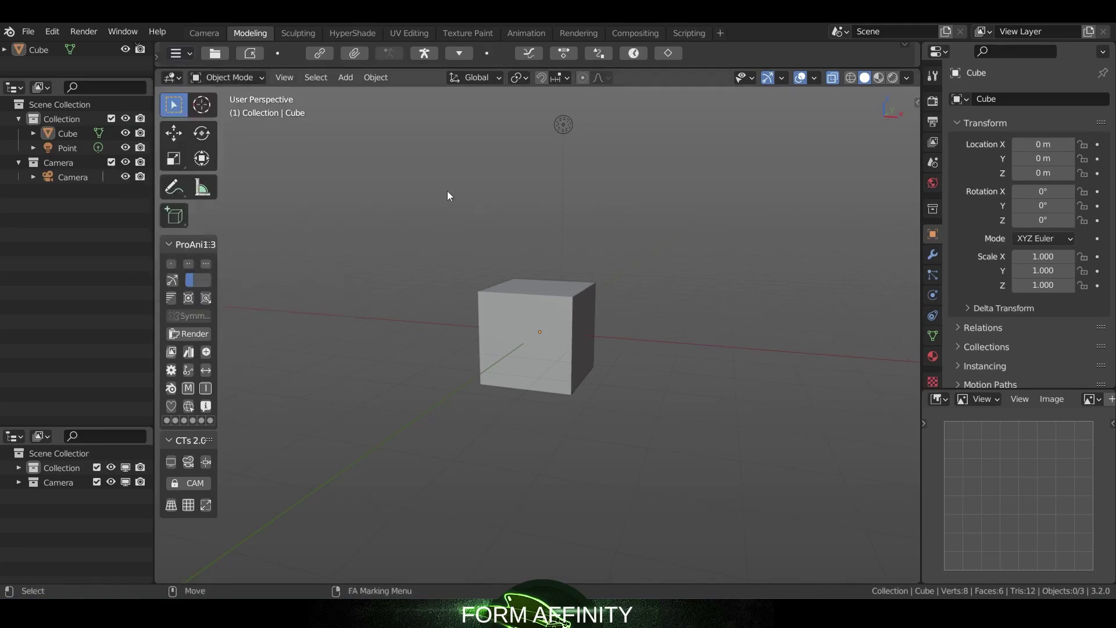
Step: Try the crescent-marked animation command from the shelf, then run it from the FA Animation Menu
left_click(634, 53)
left_click(635, 55)
right_click(481, 220, "alt+shift")
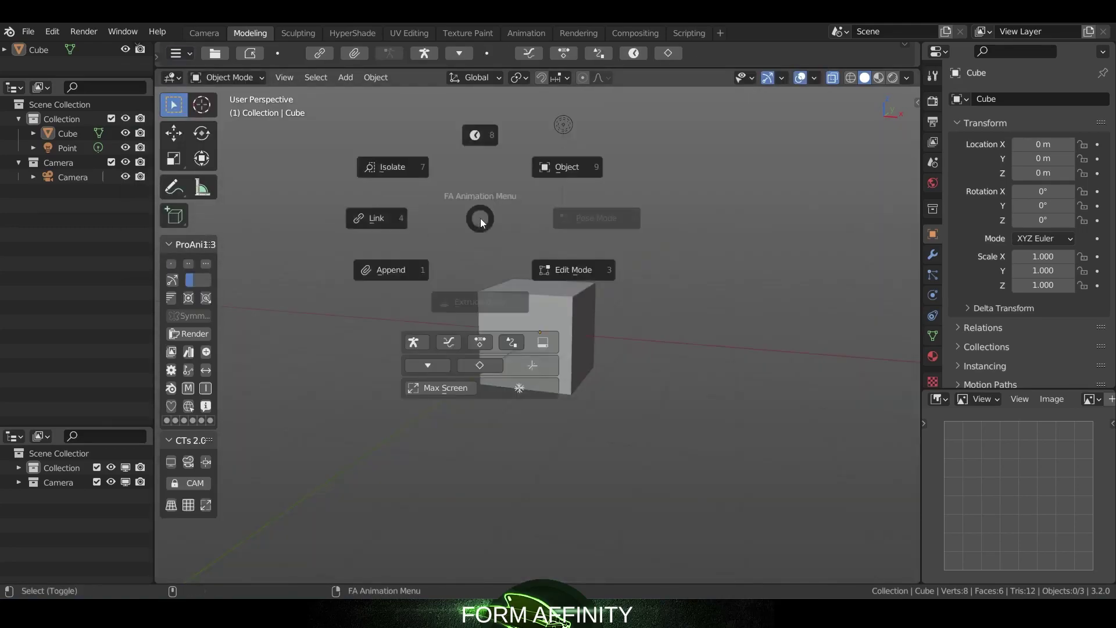
left_click(484, 134)
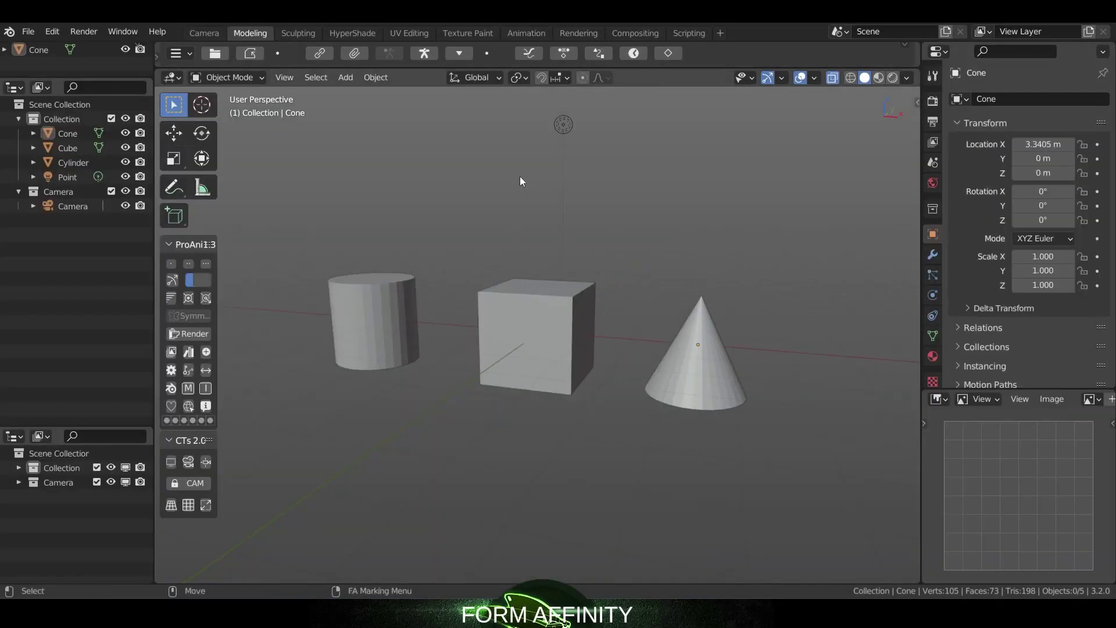
Step: Clear the selection and select the cube between the cylinder and the cone
key("alt+a")
left_click(524, 323)
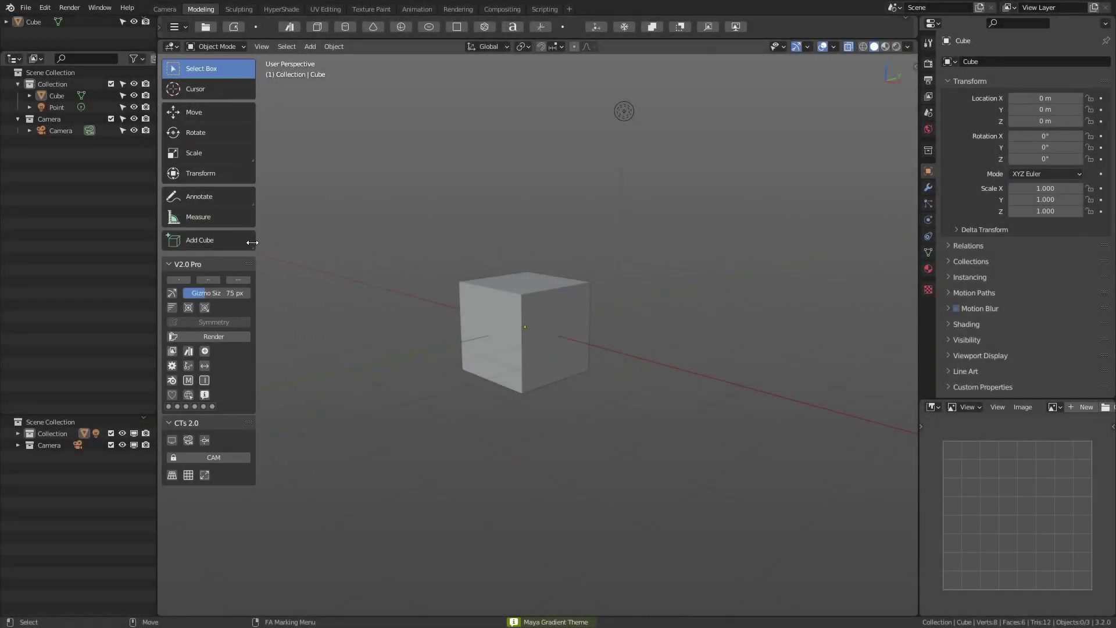
Step: Narrow the viewport's tool column slightly and show the sidebar with the Shelf tools
left_click_drag(252, 241, 243, 241)
key("n")
Step: Look through the Nurbs and FX shelves and return to the Polygons shelf
left_click(175, 27)
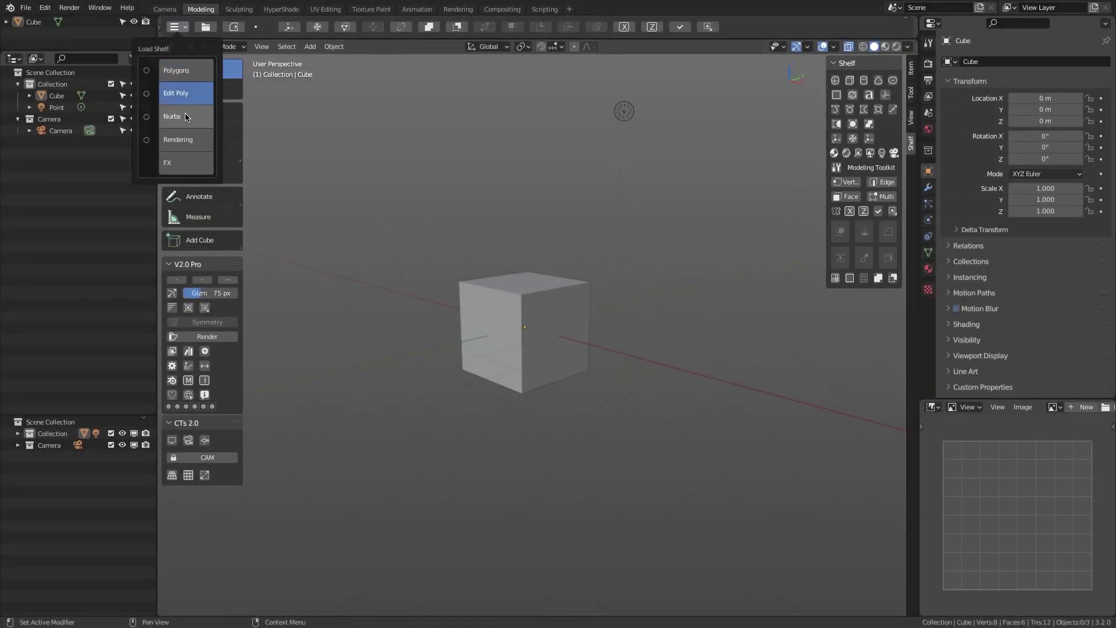
left_click(187, 117)
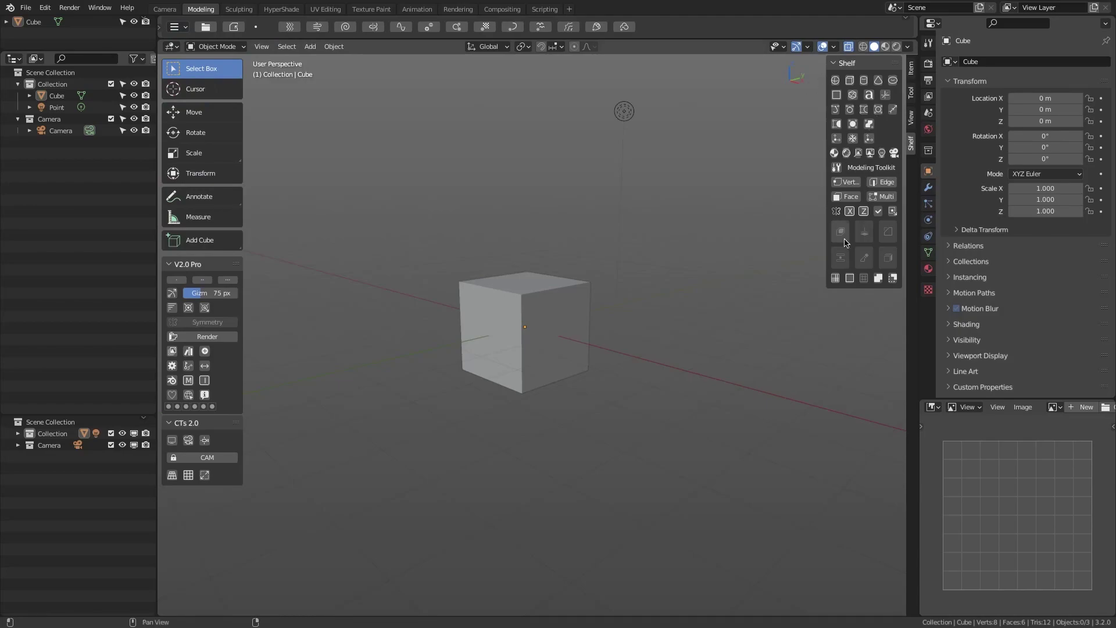
left_click(207, 29)
left_click(187, 163)
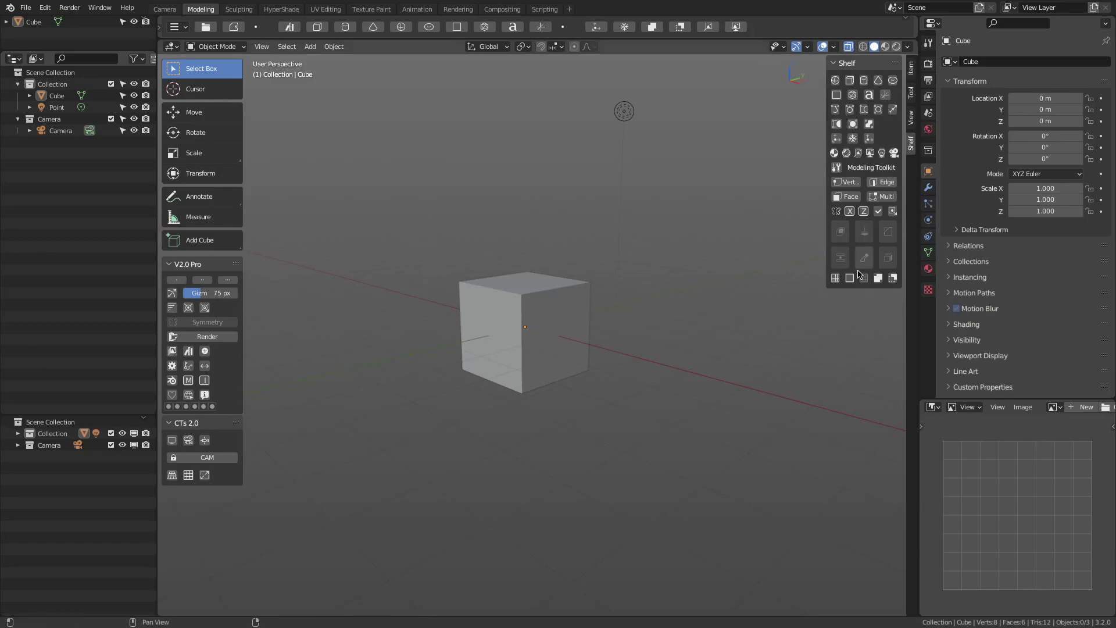
Step: Add a cone with 32 vertices, radius 1 and depth 2, move it along X to about -5.49 m and deselect it
left_click(369, 29)
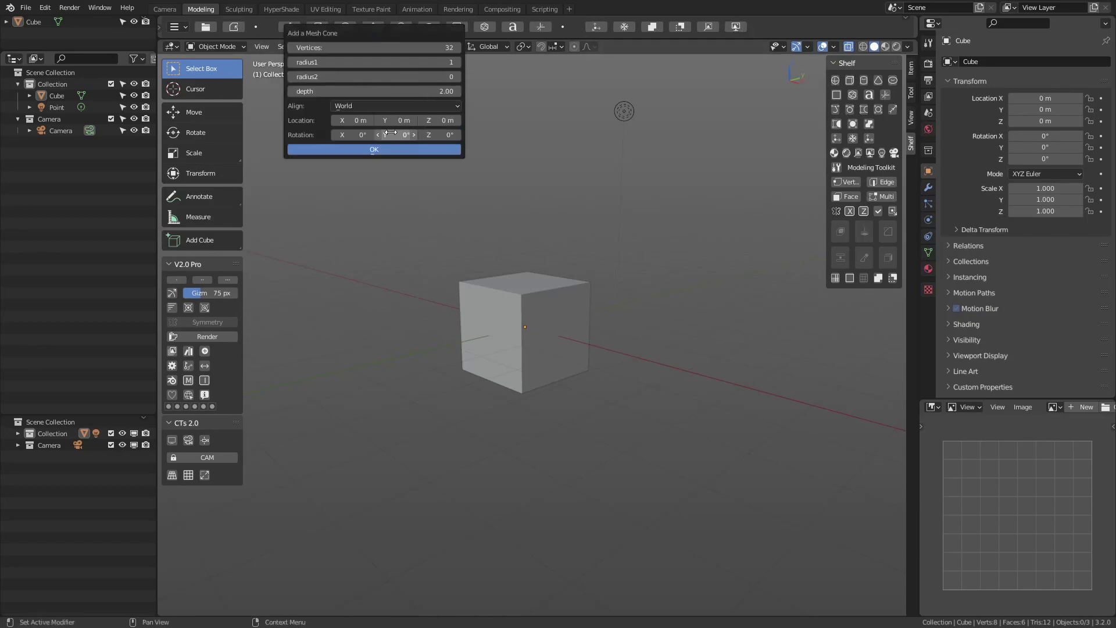
left_click(373, 152)
key("shift+space")
key("g")
left_click_drag(546, 321, 419, 286)
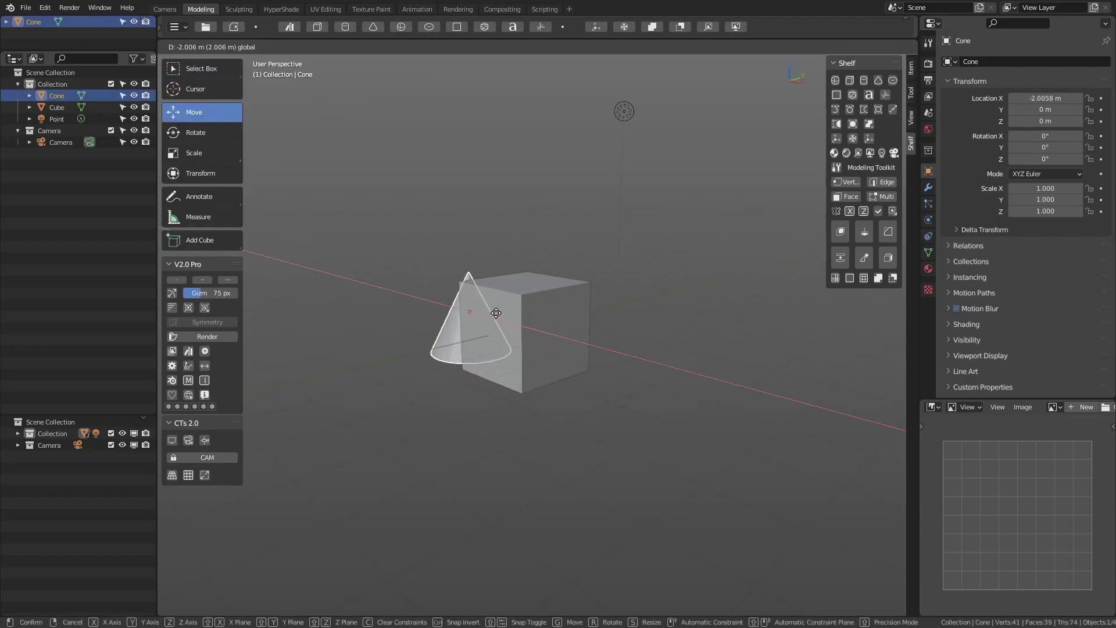
key("alt+a")
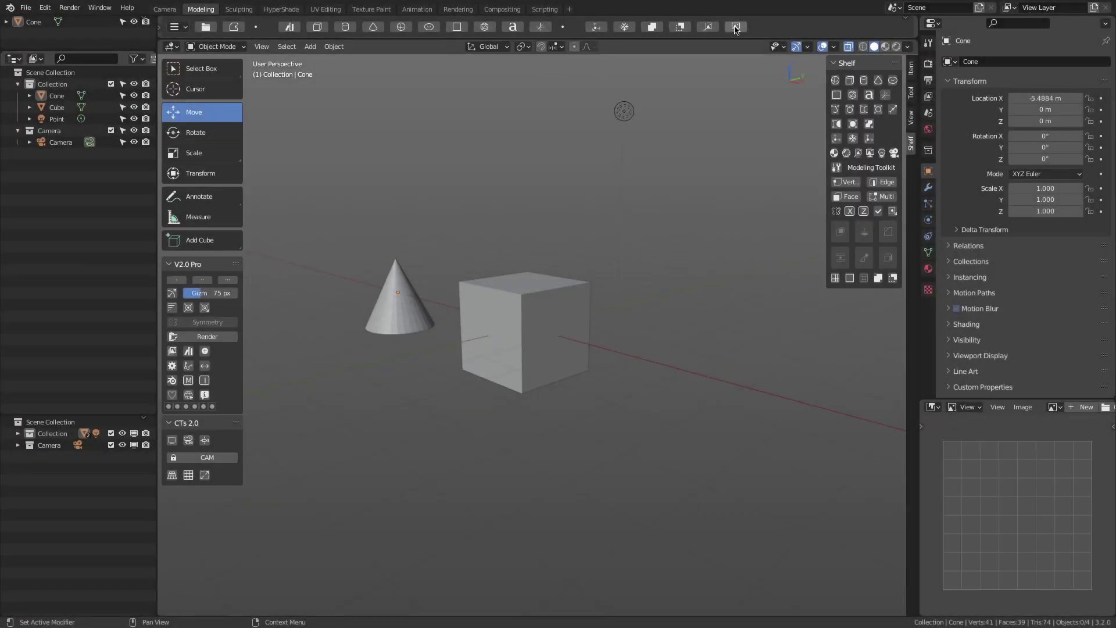
Step: Go through the Edit Poly and Rendering shelves and load the FX shelf
left_click(735, 27)
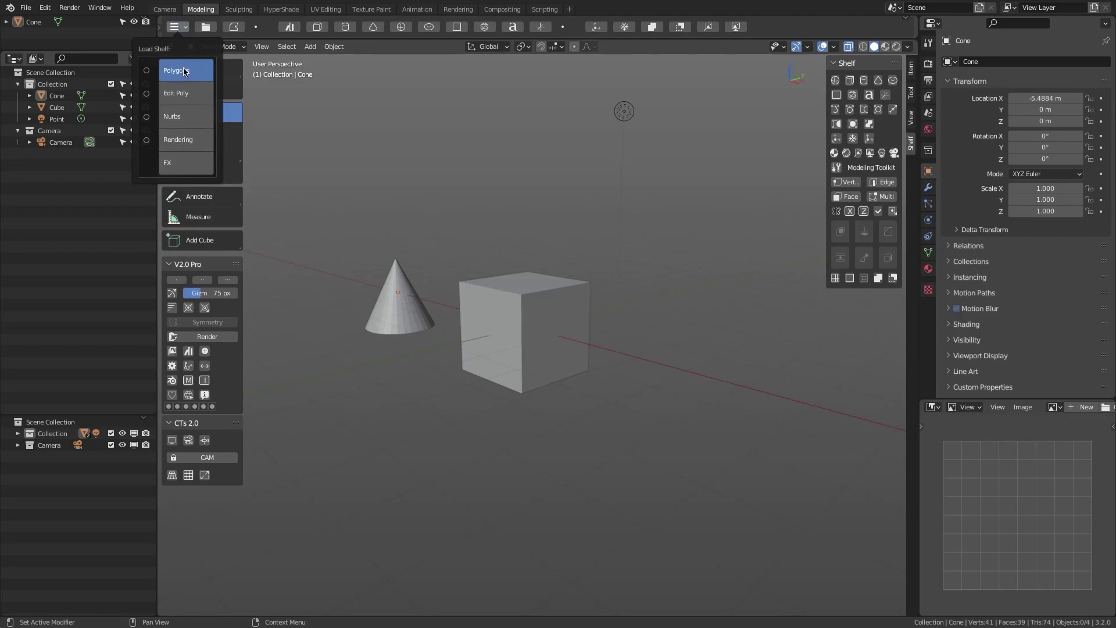
left_click(185, 93)
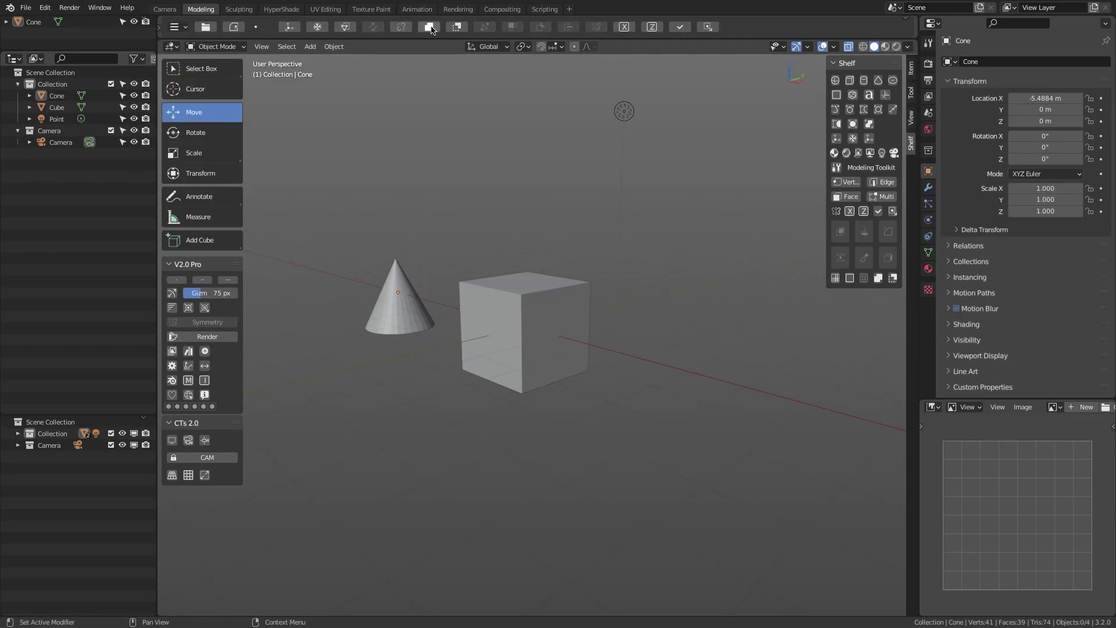
left_click(175, 27)
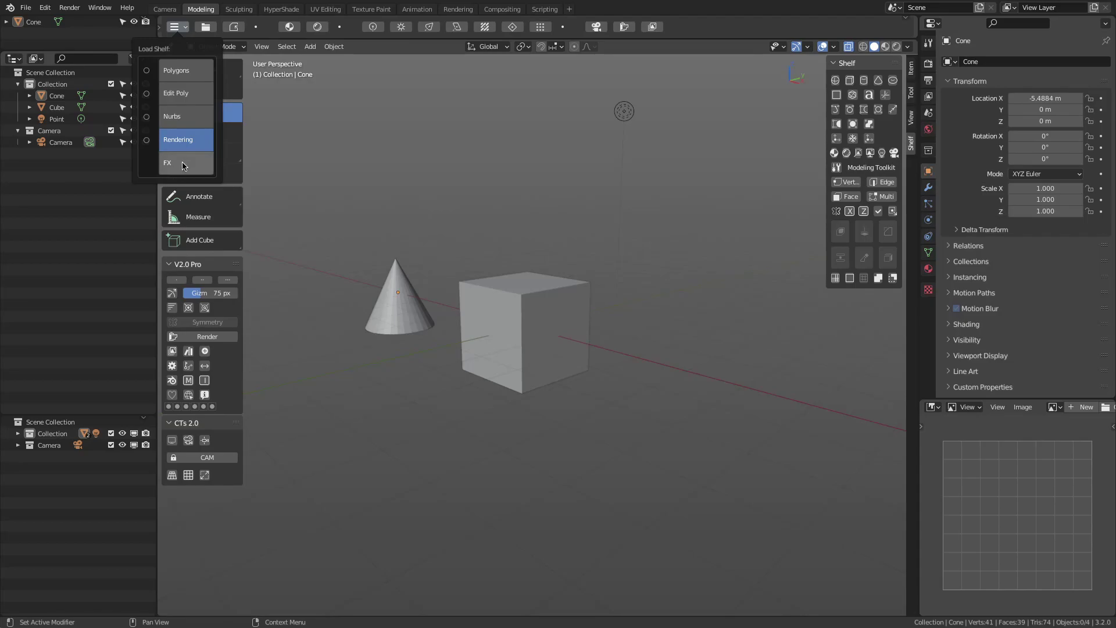
left_click(199, 167)
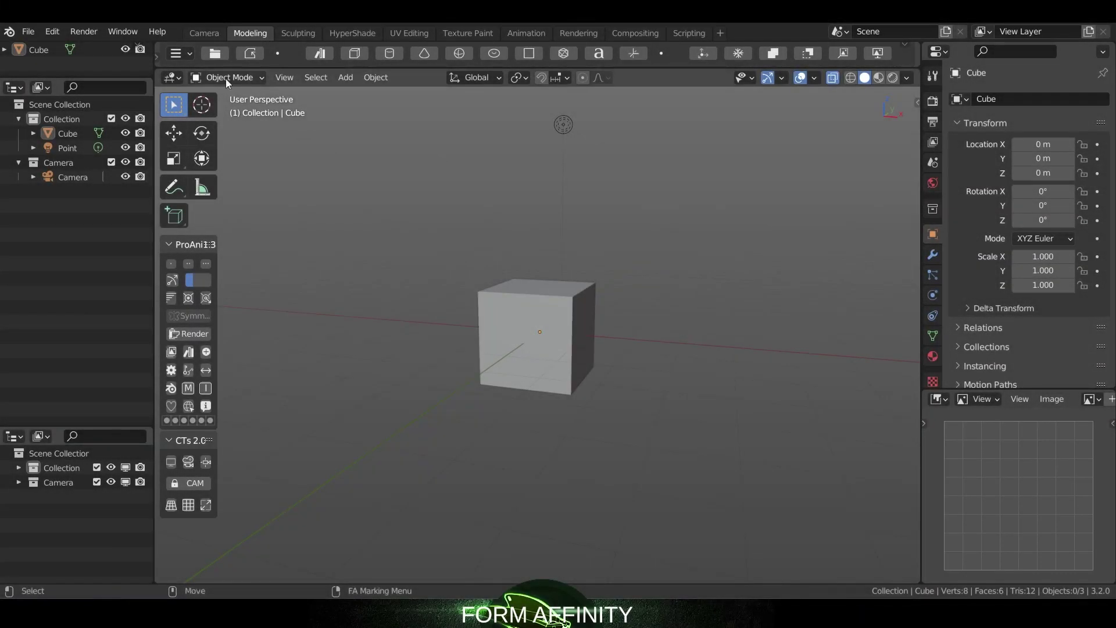
Step: Load the Animation shelf, then show the timeline below the viewport and close it again
left_click(184, 57)
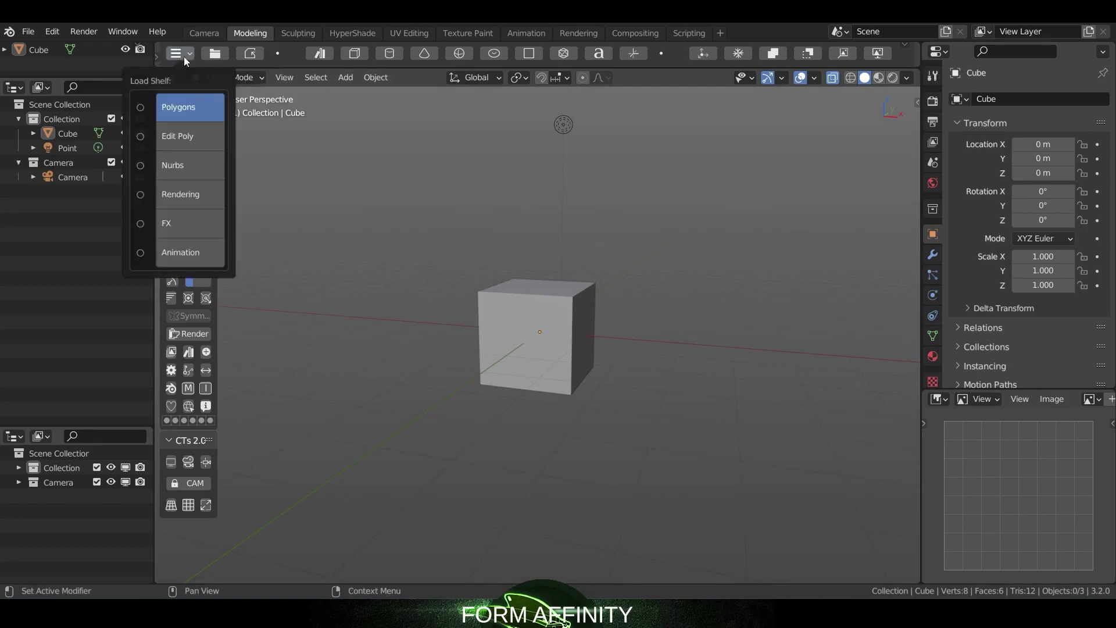
left_click(198, 252)
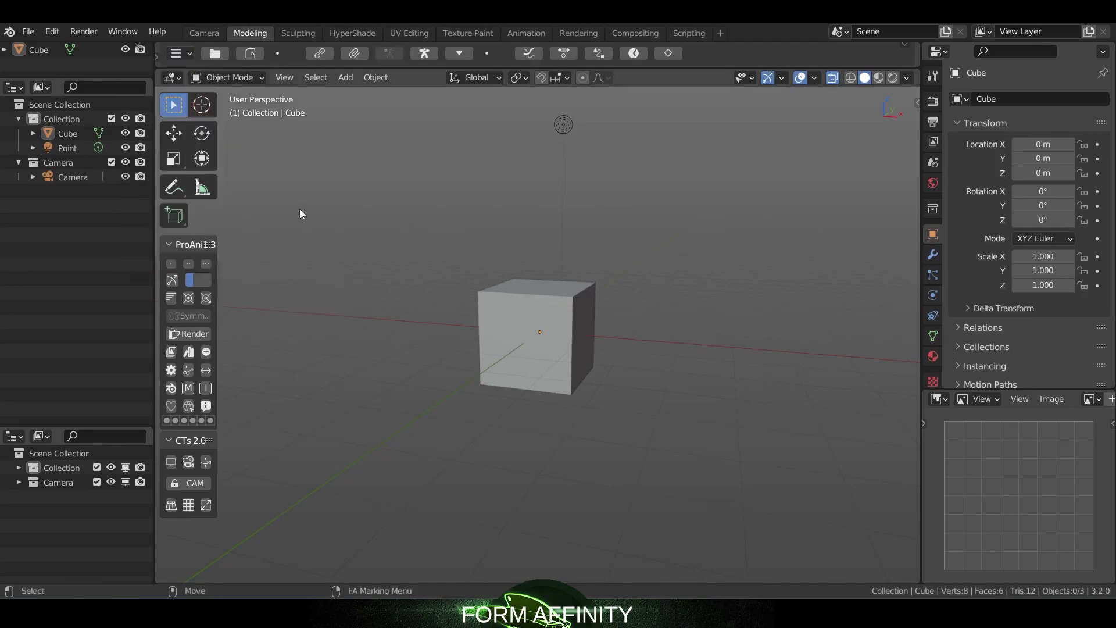
left_click(633, 53)
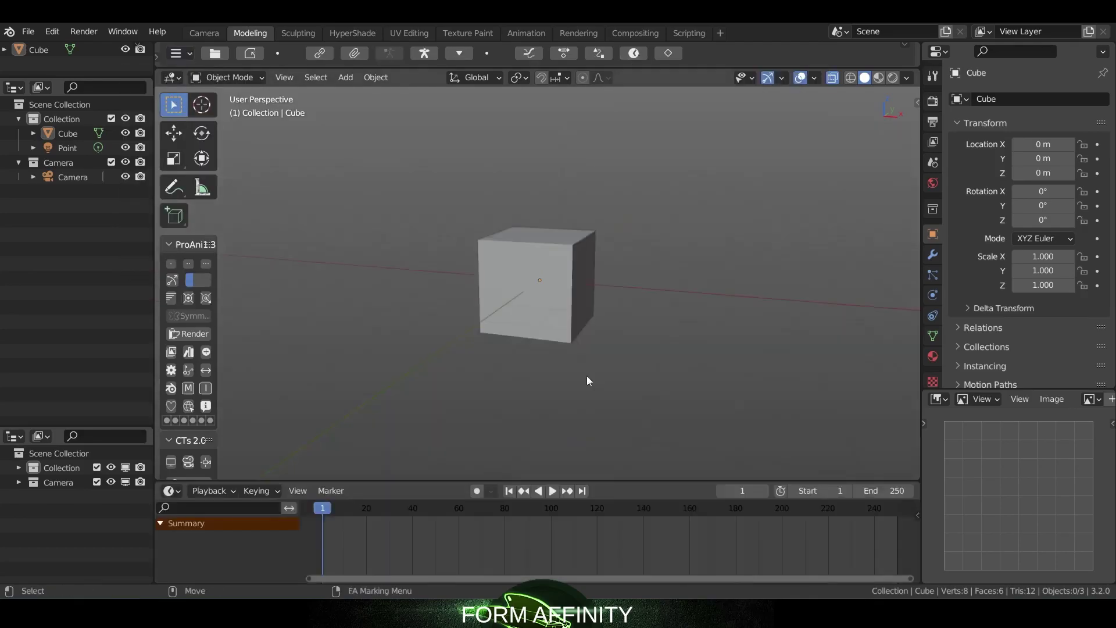
left_click(635, 54)
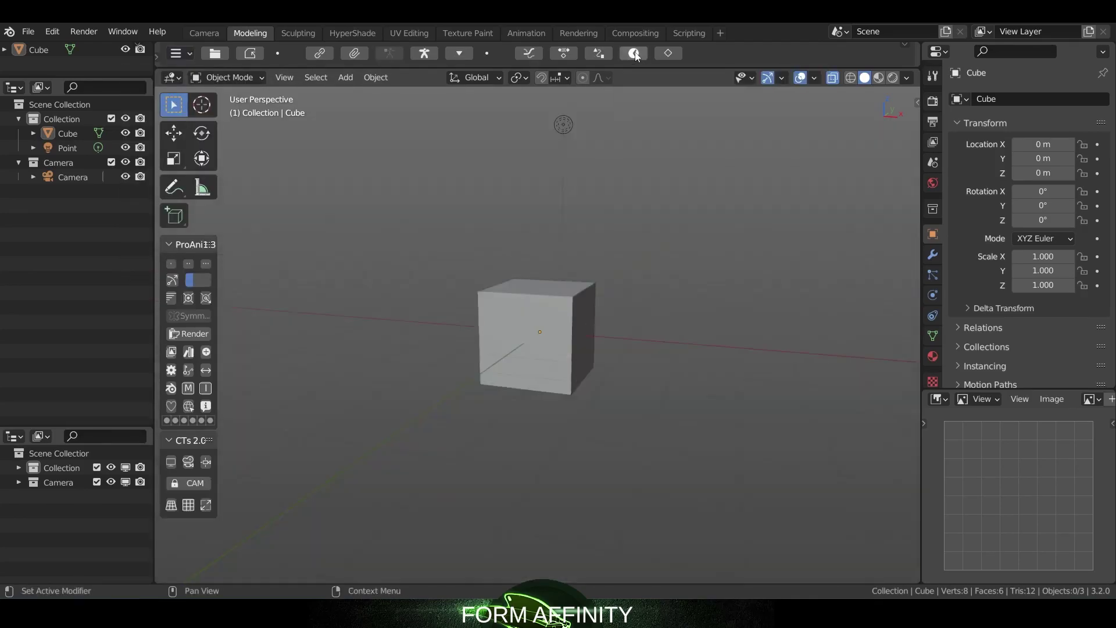
right_click(480, 218)
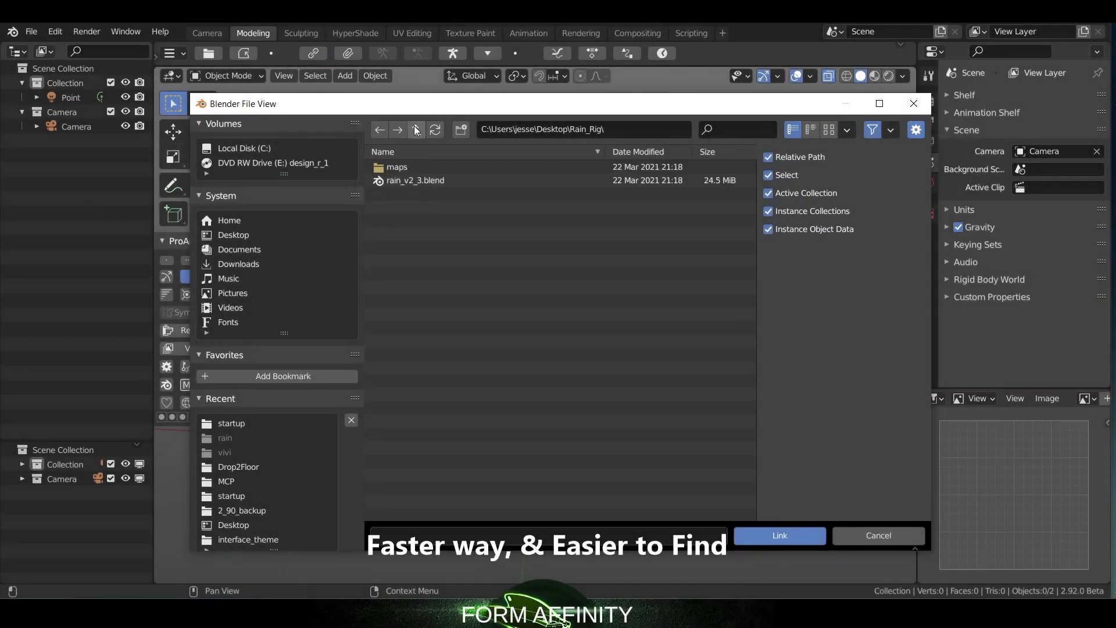
Step: Link the CH-rain collection from rain_v2_3.blend in the Rain_Rig folder into the scene
double_click(421, 180)
double_click(434, 207)
double_click(421, 167)
middle_click_drag(618, 283, 579, 304)
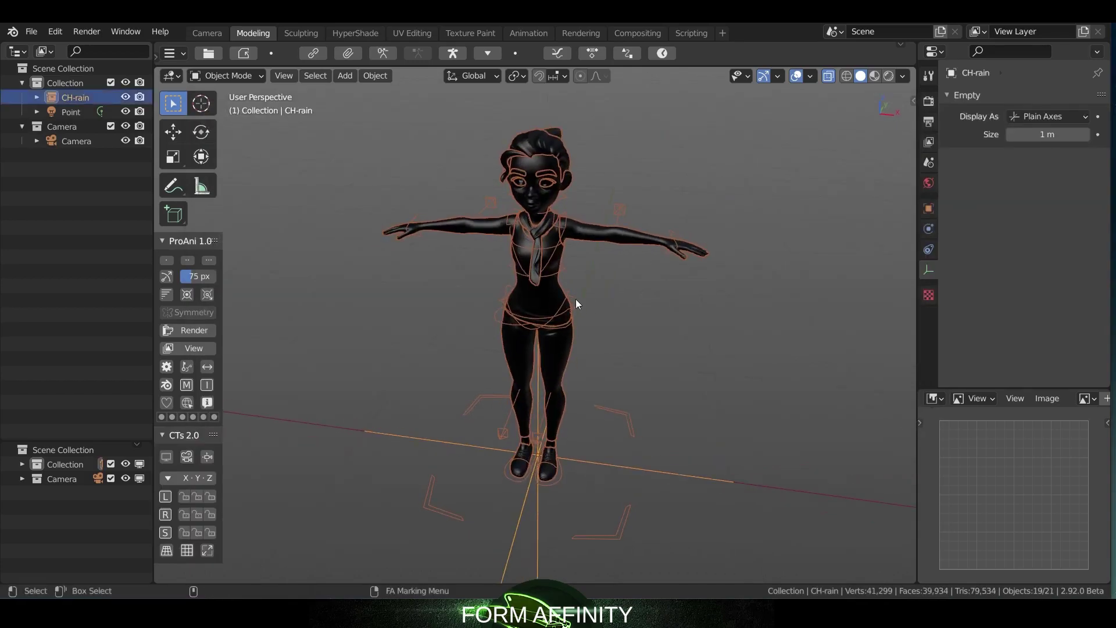
Step: Make a proxy of the linked CH-rain character's rig
left_click(381, 53)
scroll(471, 212, "down", 11)
left_click(463, 180)
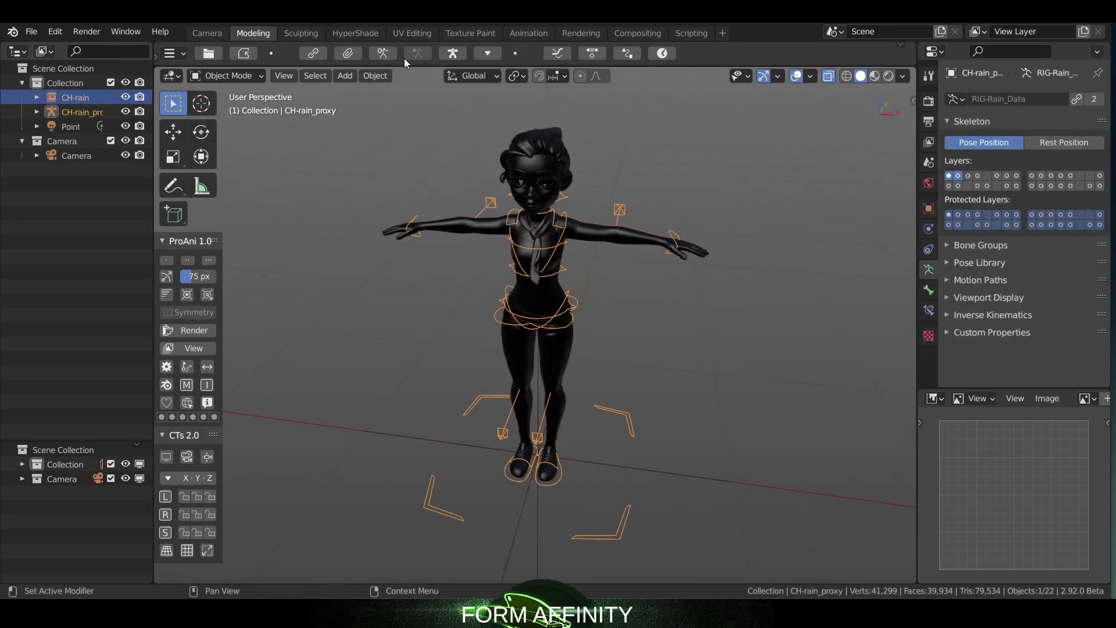
left_click(416, 52)
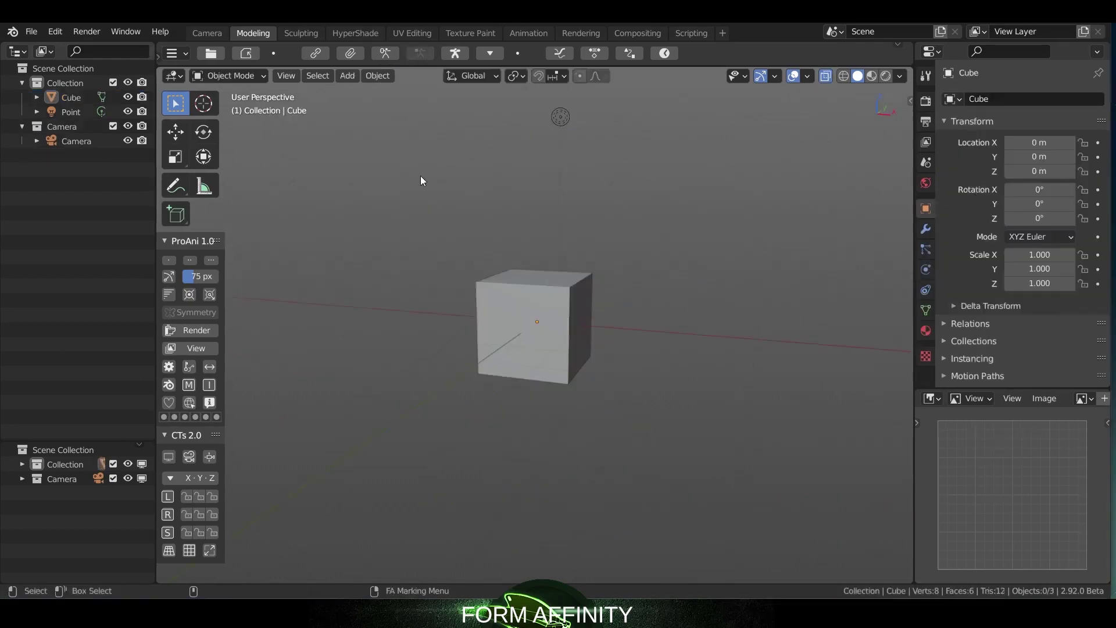
Step: Drop the cube onto the floor so it sits at Z 1 m, and raise it vertically with the Move tool
left_click(499, 287)
left_click(466, 54)
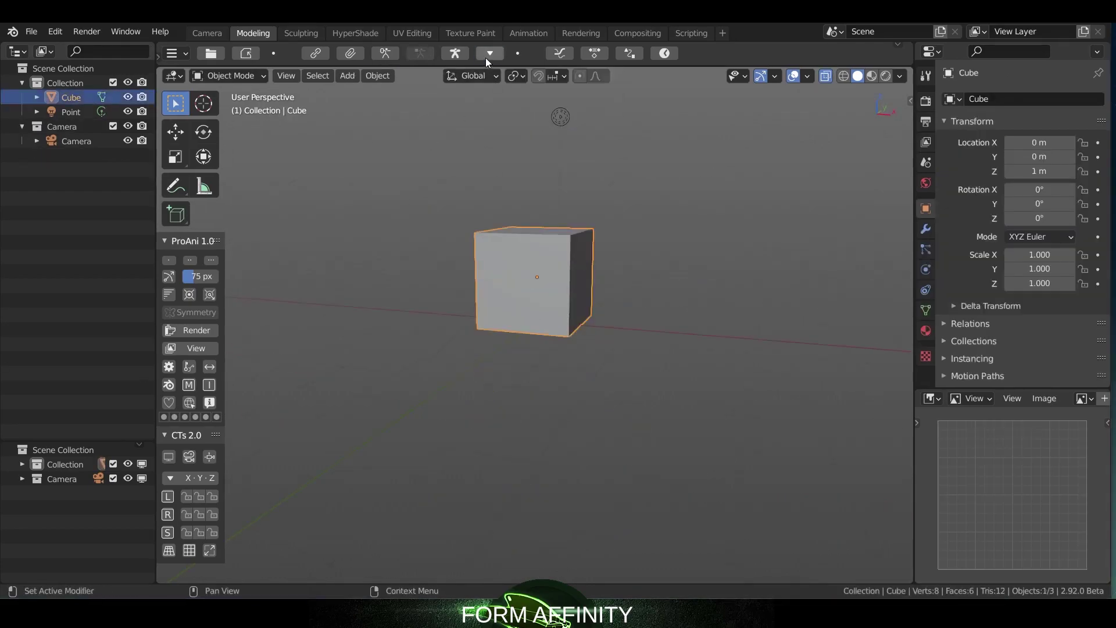
scroll(531, 201, "down", 4)
middle_click_drag(523, 200, 535, 214)
key("w")
left_click_drag(540, 243, 540, 71)
middle_click_drag(573, 157, 580, 222)
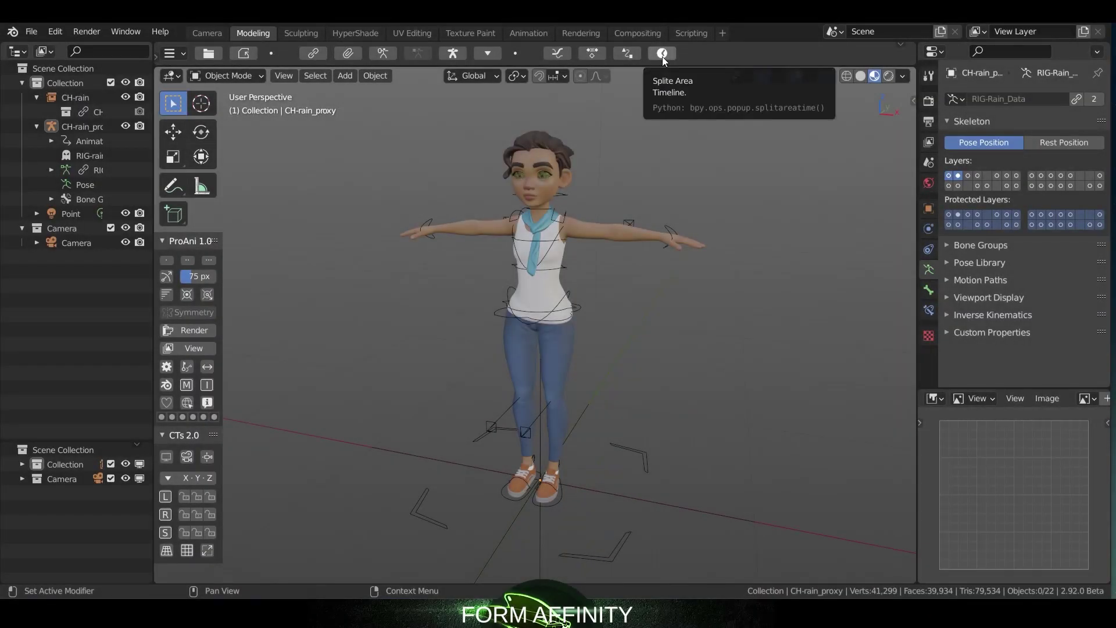
Step: Split off a timeline below the character's viewport and join the two areas again
left_click(662, 57)
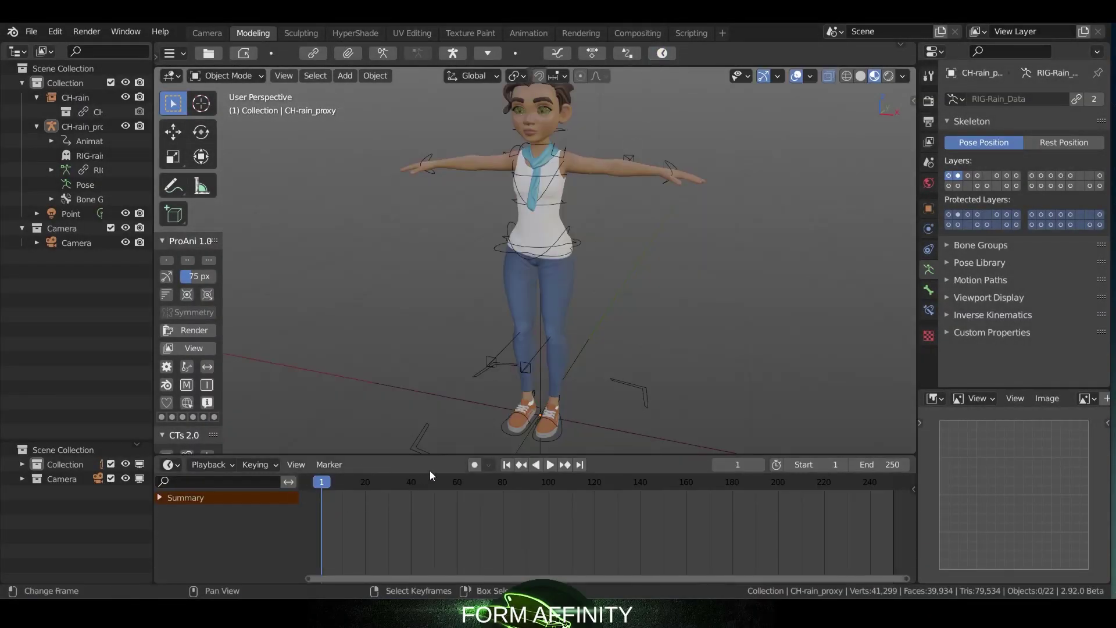
right_click(445, 454)
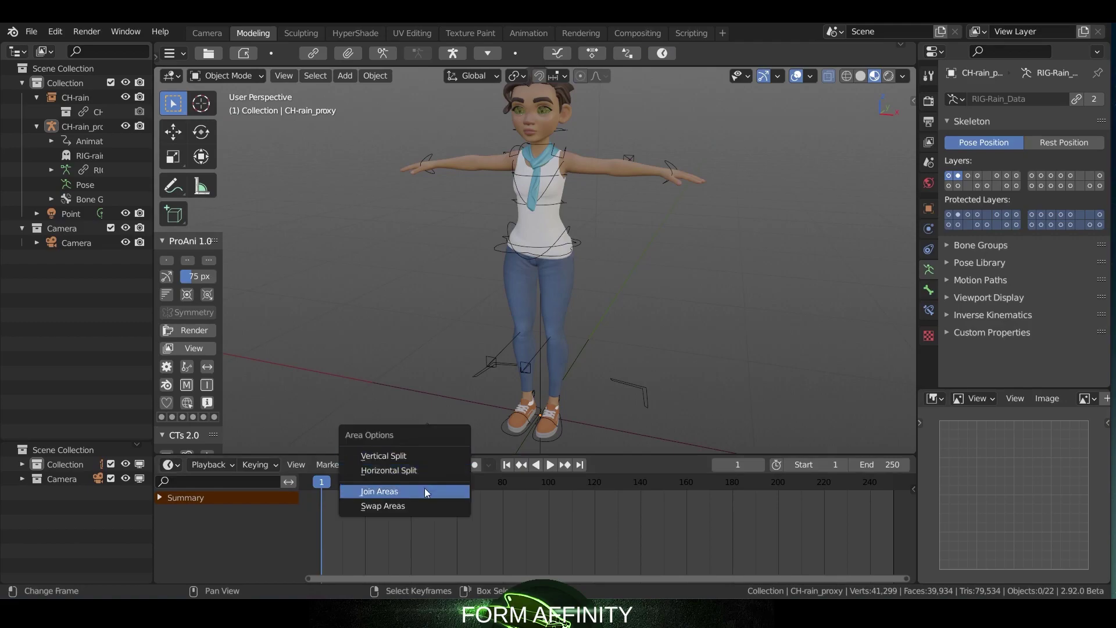
left_click(386, 490)
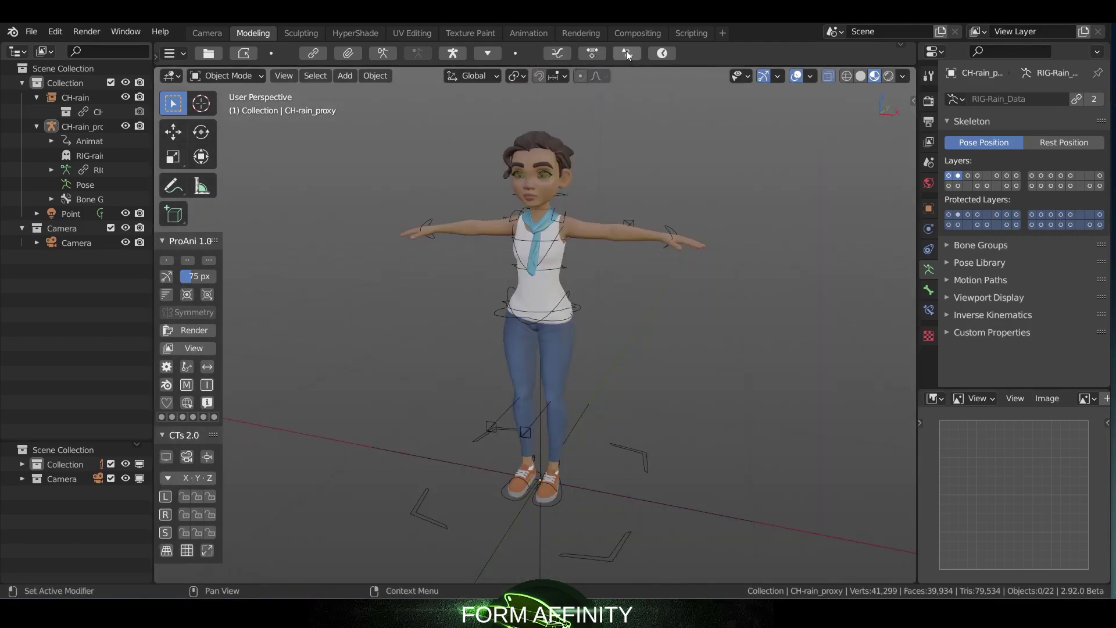
Step: Look at the Animation shelf's editors in separate windows, including the Drivers Editor, closing each one
left_click(554, 54)
left_click_drag(572, 25, 419, 91)
left_click(697, 82)
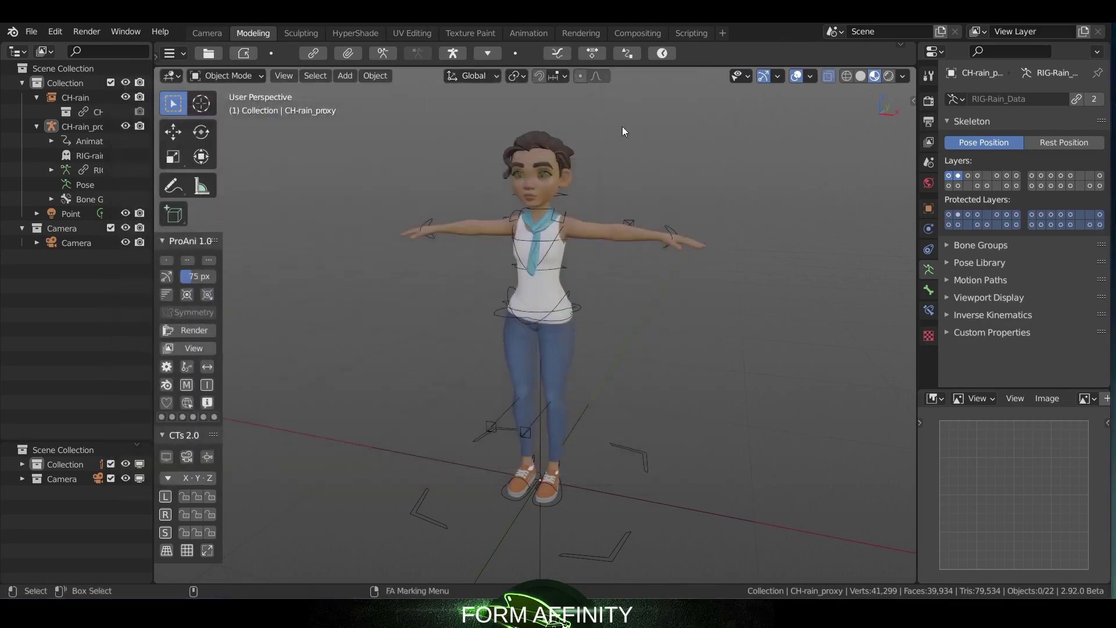
left_click(592, 53)
left_click_drag(583, 26, 439, 93)
left_click(231, 105)
left_click(737, 84)
left_click(627, 53)
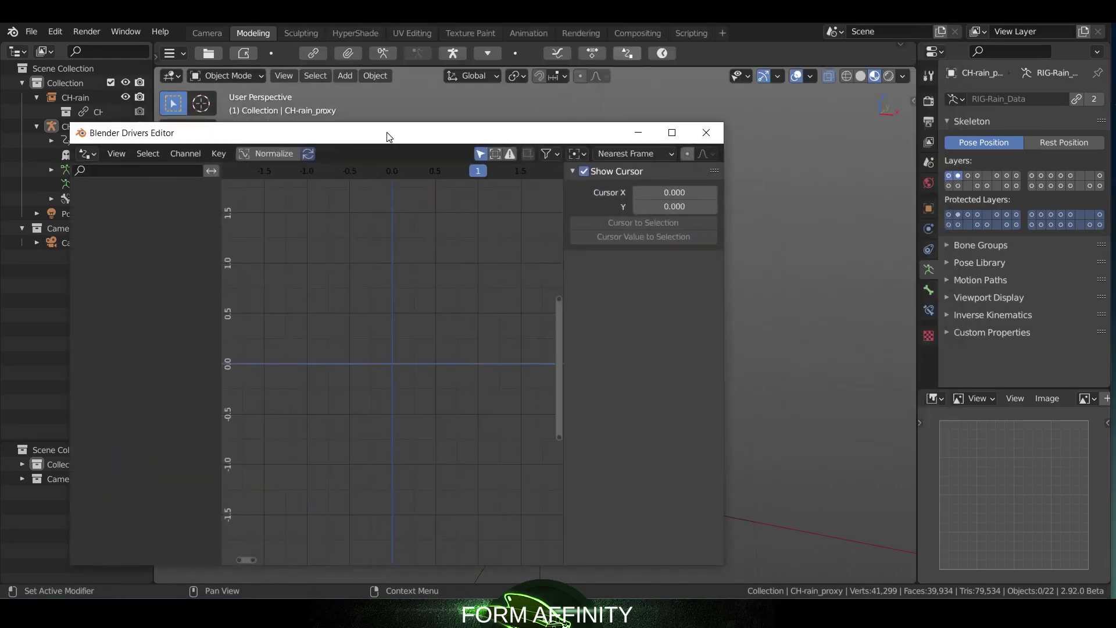
left_click(706, 131)
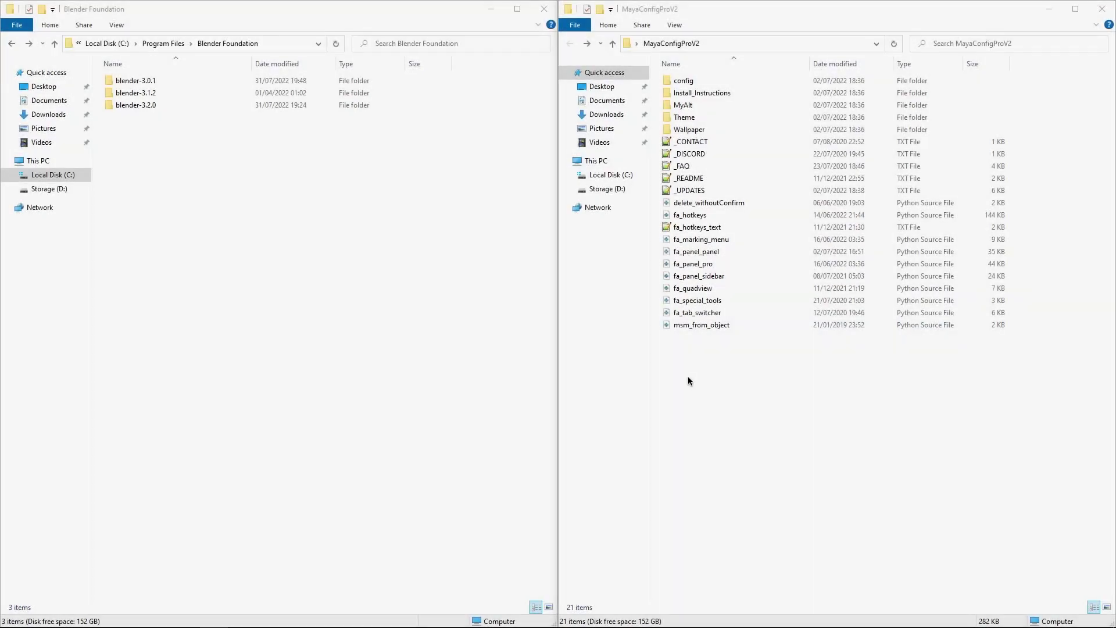
Step: Switch to File Explorer and look through the config, Install_Instructions and Theme folders of MayaConfigProV2
left_click_drag(697, 367, 719, 201)
double_click(685, 81)
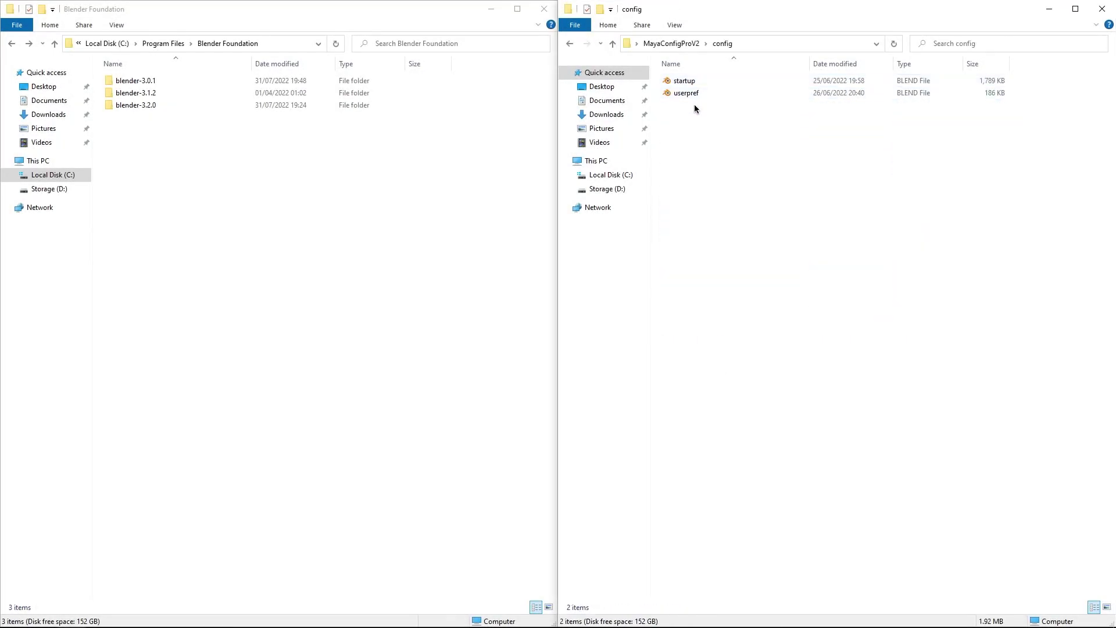
key("BackSpace")
double_click(707, 93)
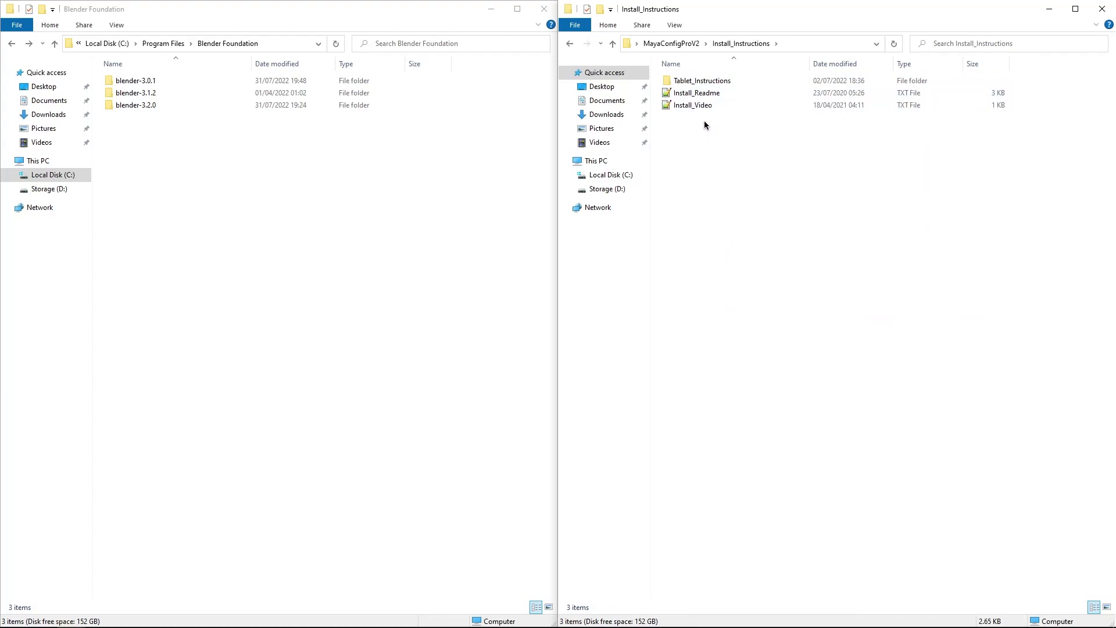
key("BackSpace")
double_click(708, 117)
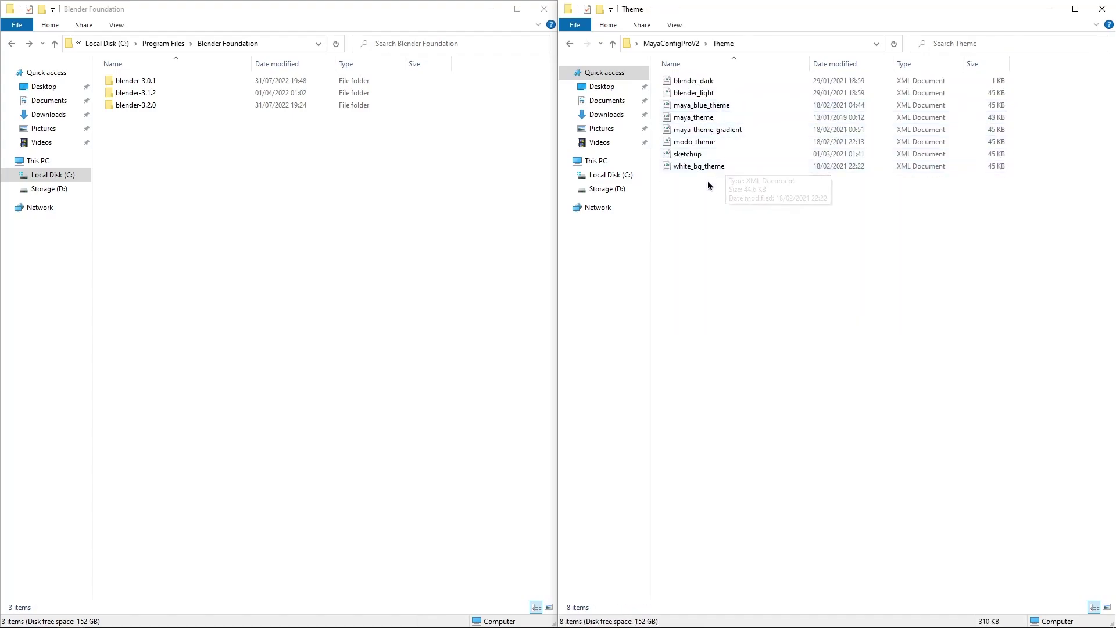
key("BackSpace")
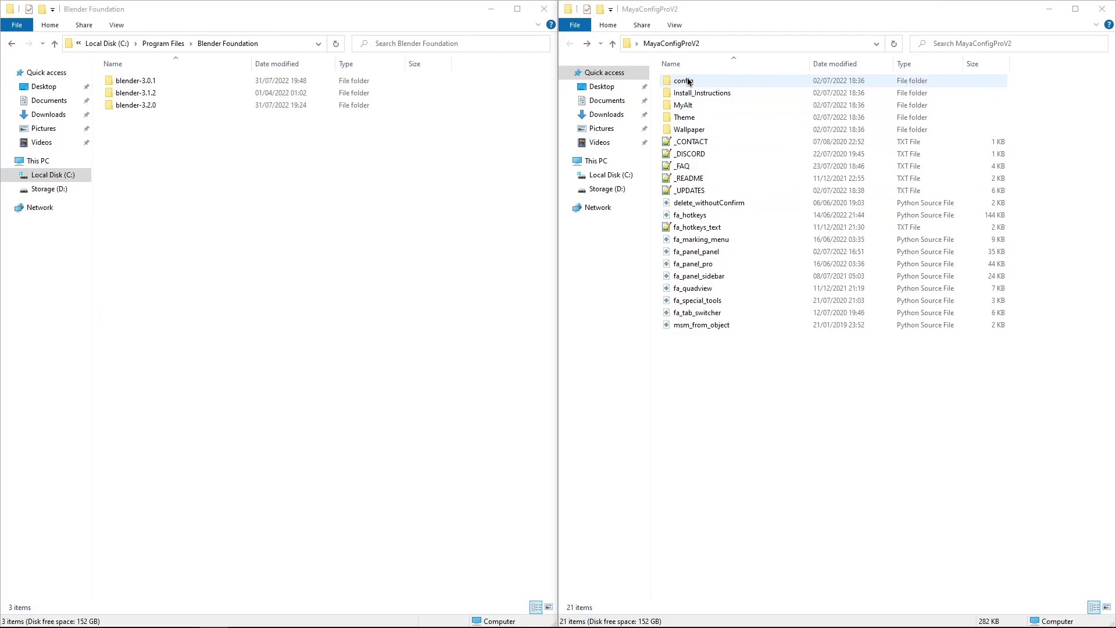
Step: Open the MayaConfigProV2 config folder and point out its startup and userpref files
double_click(684, 81)
left_click_drag(710, 114, 691, 82)
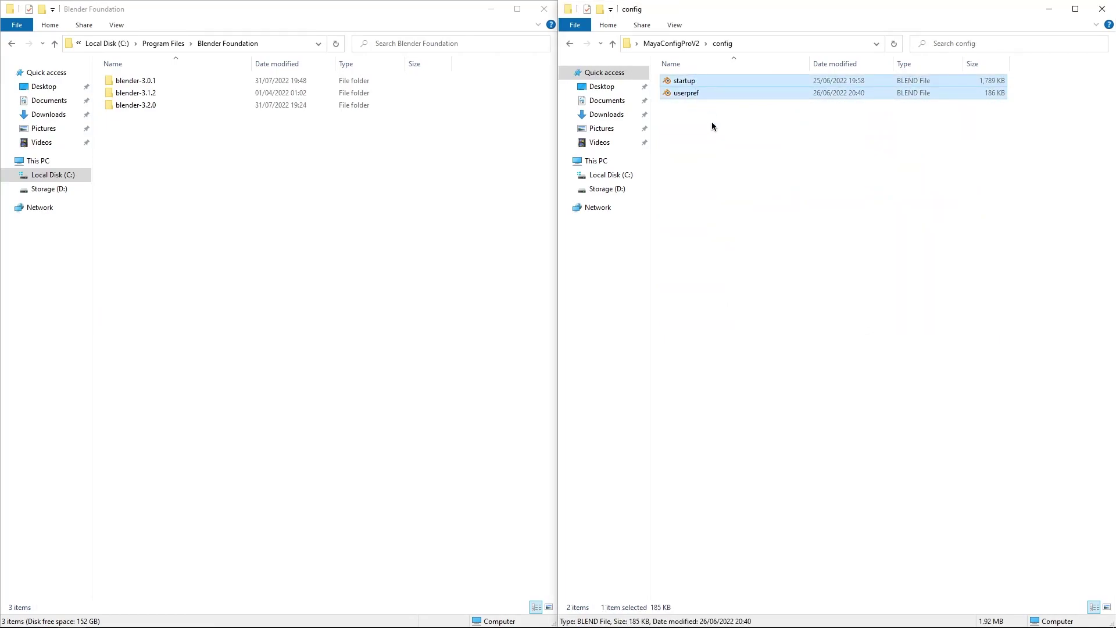
left_click(712, 121)
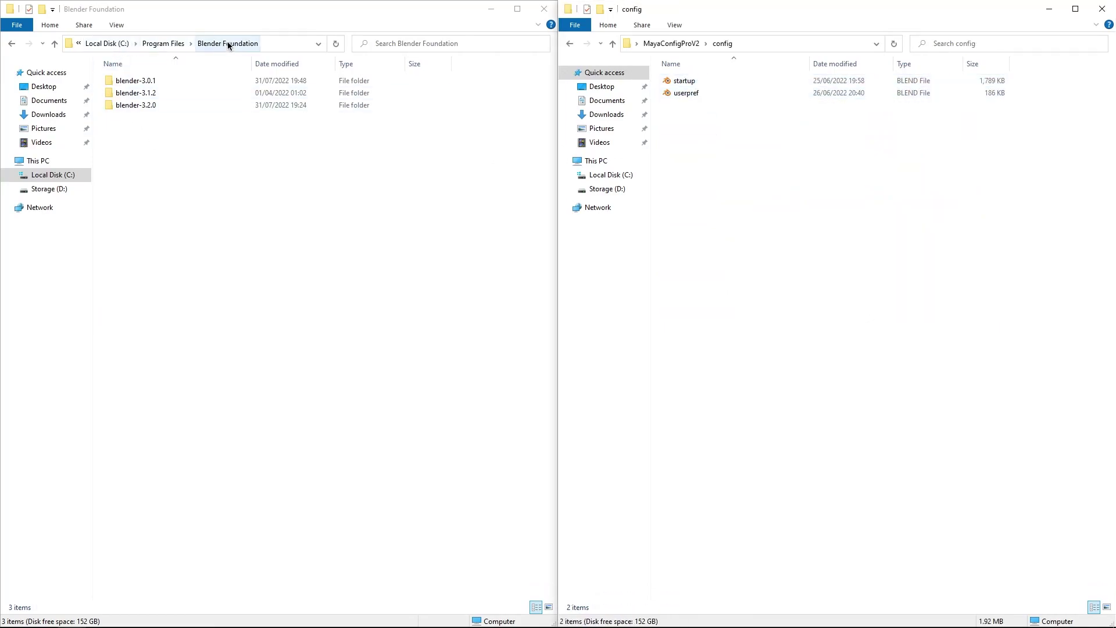
Step: Open the 3.2 folder inside blender-3.2.0 in the Blender Foundation program folder
left_click(145, 82)
left_click(152, 94)
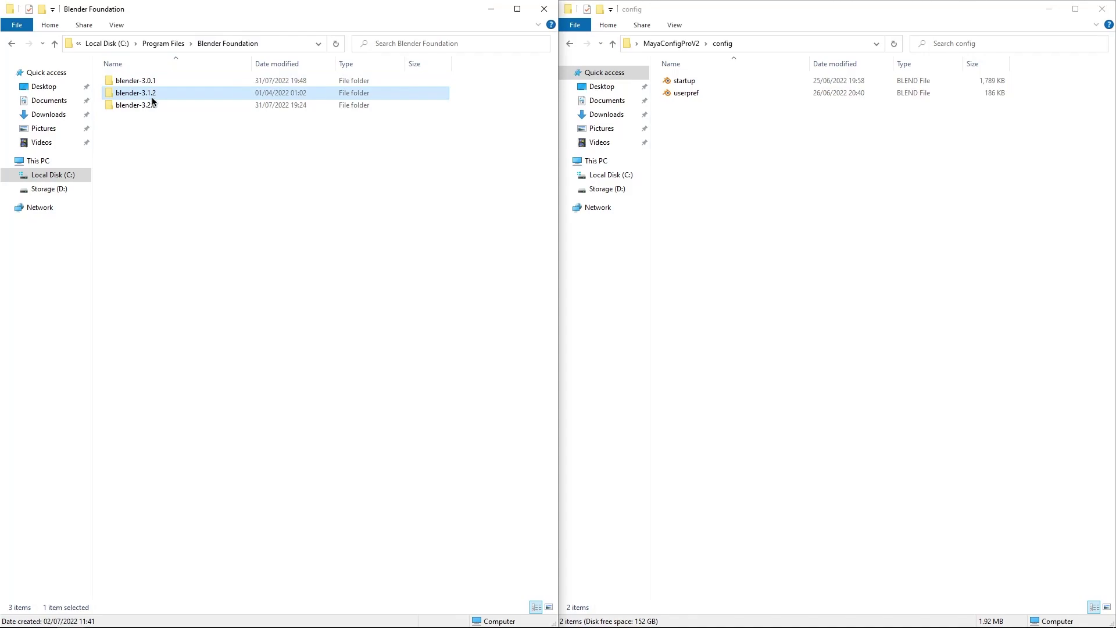
left_click(156, 106)
double_click(155, 106)
double_click(119, 80)
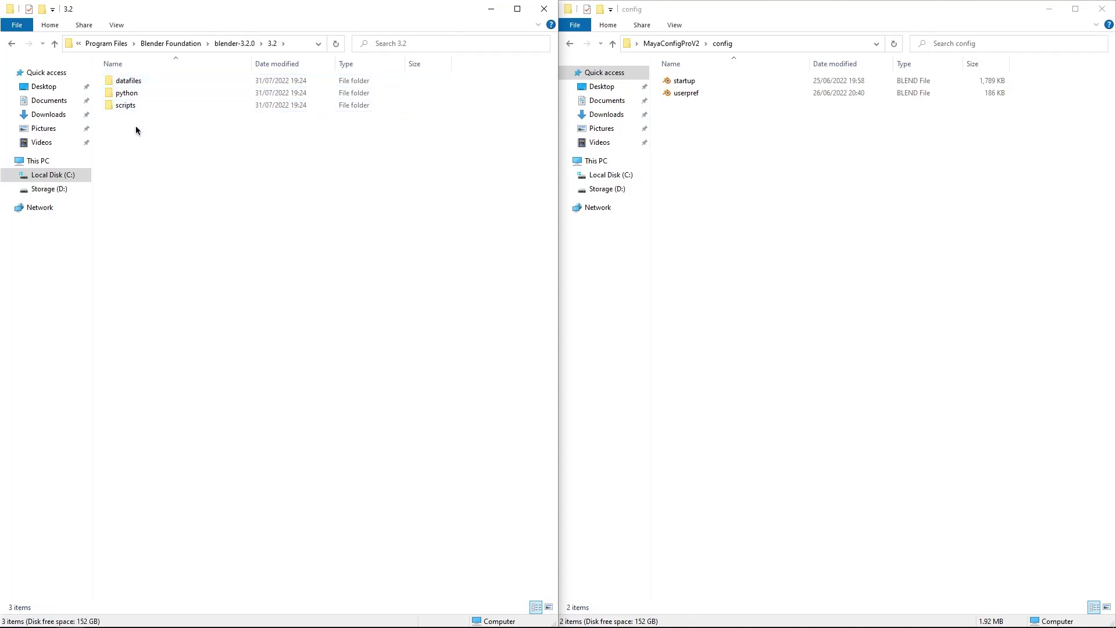
Step: In another Explorer window, go to %APPDATA%\Blender Foundation\Blender and open the config folder of version 3.2
left_click_drag(1115, 145, 179, 138)
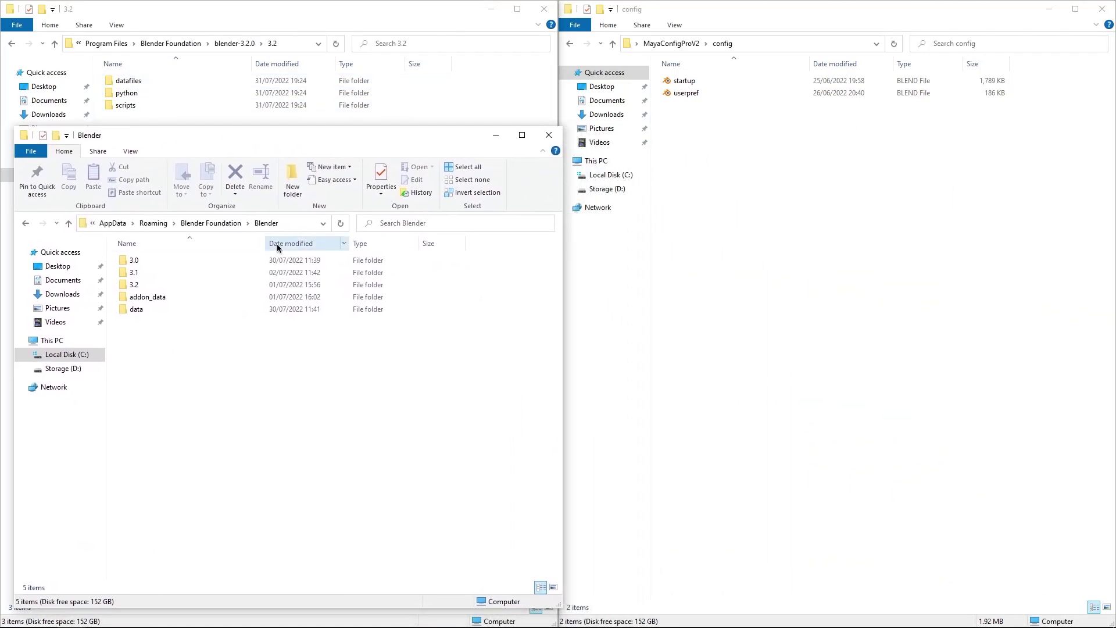
left_click(292, 223)
type("%APPDATA%\\Blender Foundation\\Blender")
key("Return")
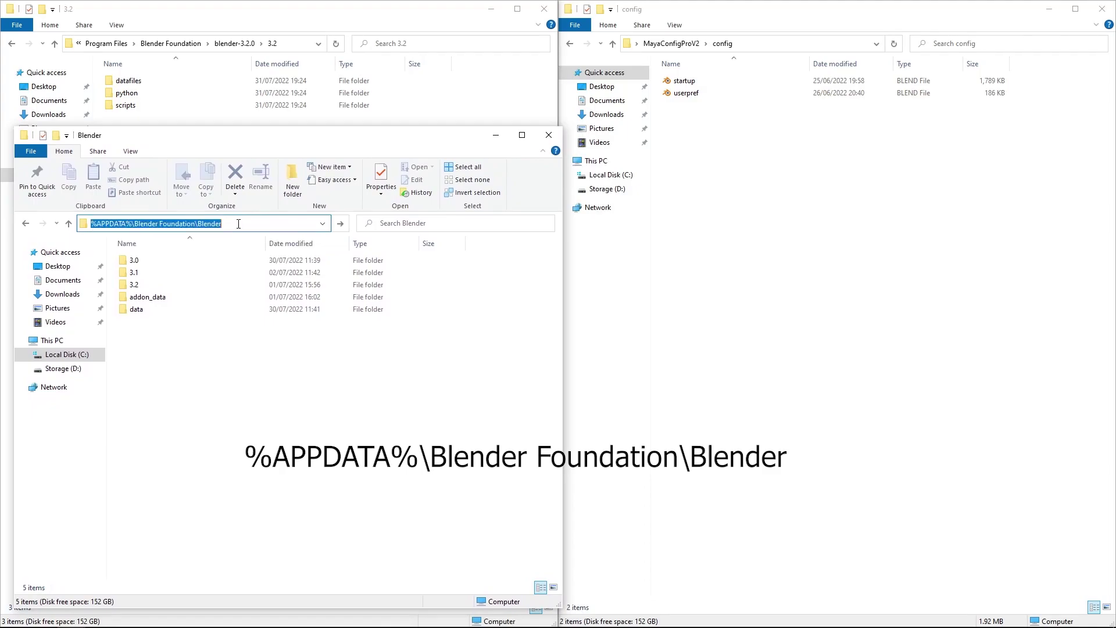
double_click(147, 283)
double_click(152, 262)
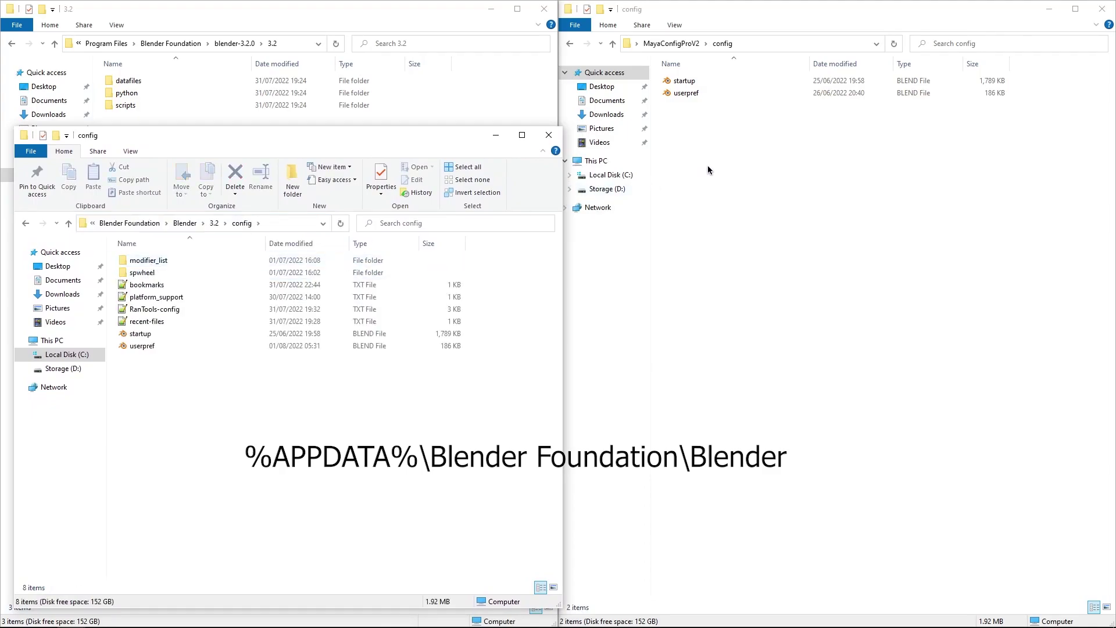
Step: Copy startup and userpref into Blender's 3.2 config folder, replacing the existing files, and minimize that window
left_click_drag(707, 169, 209, 414)
left_click(490, 227)
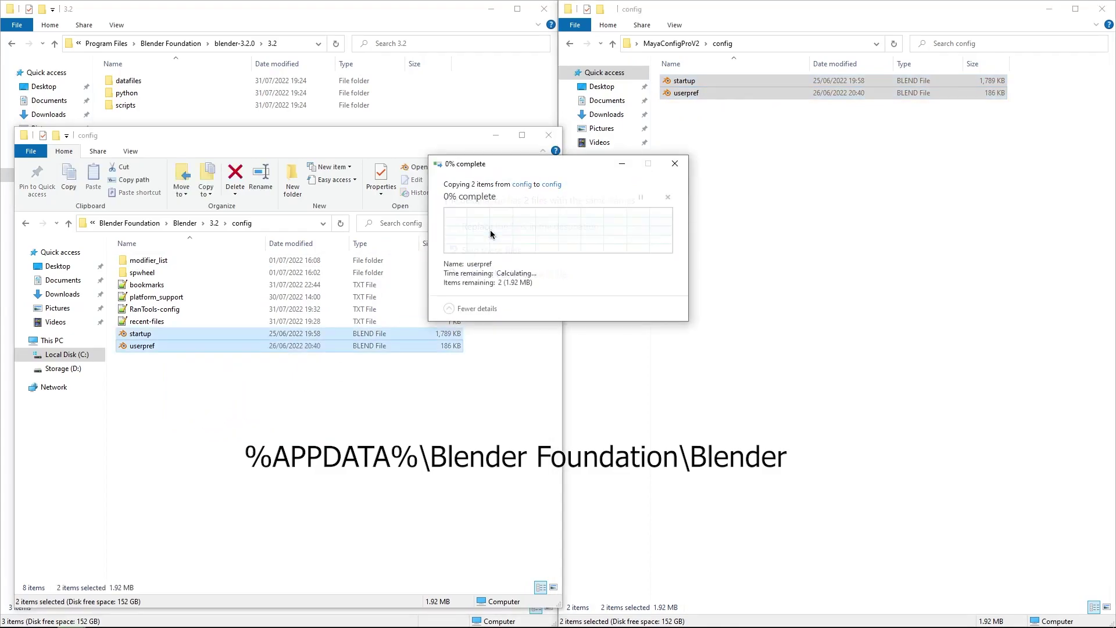
left_click(383, 385)
left_click(493, 134)
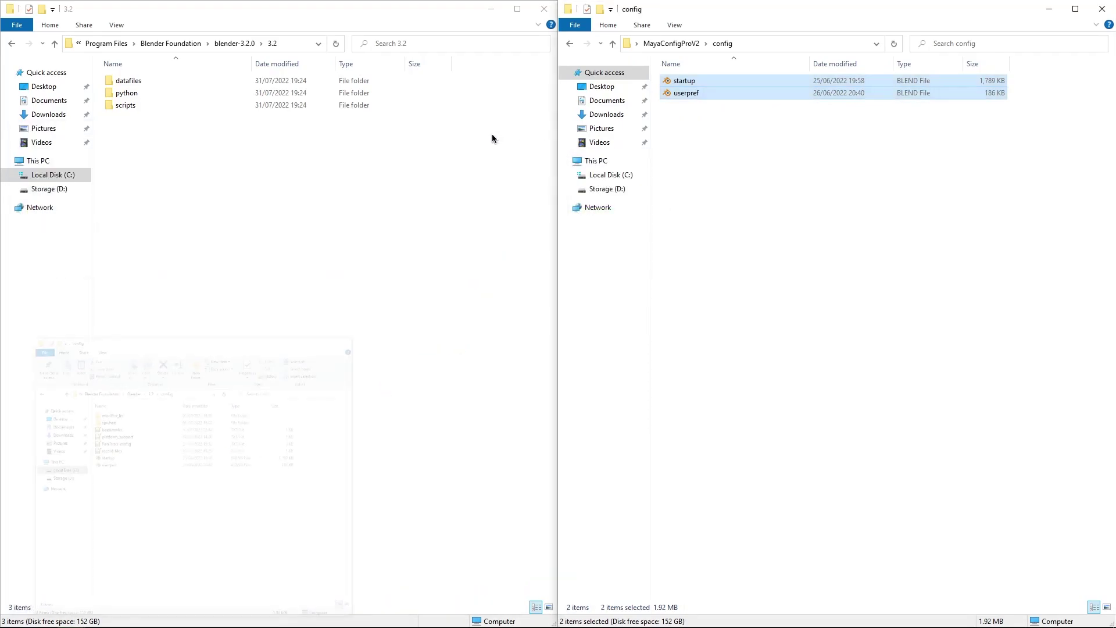
Step: Copy the MayaConfigProV2 files from delete_withoutConfirm to msm_from_object into the scripts\startup folder of blender-3.2.0\3.2
left_click(289, 131)
left_click(755, 183)
key("alt+Left")
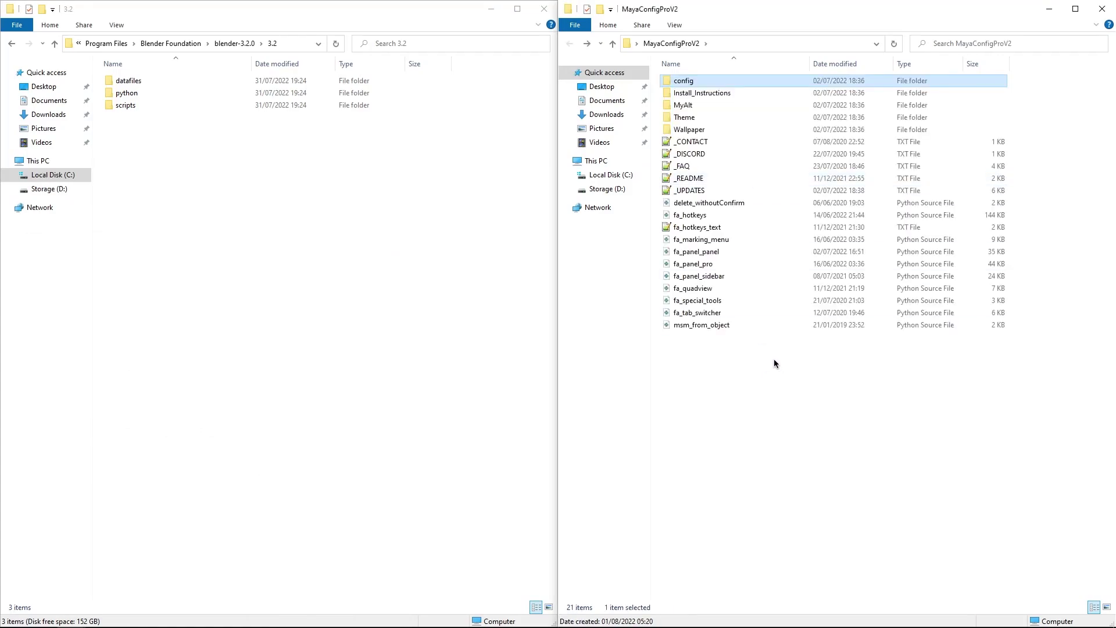
left_click_drag(773, 364, 345, 244)
double_click(132, 106)
double_click(126, 141)
left_click(526, 262)
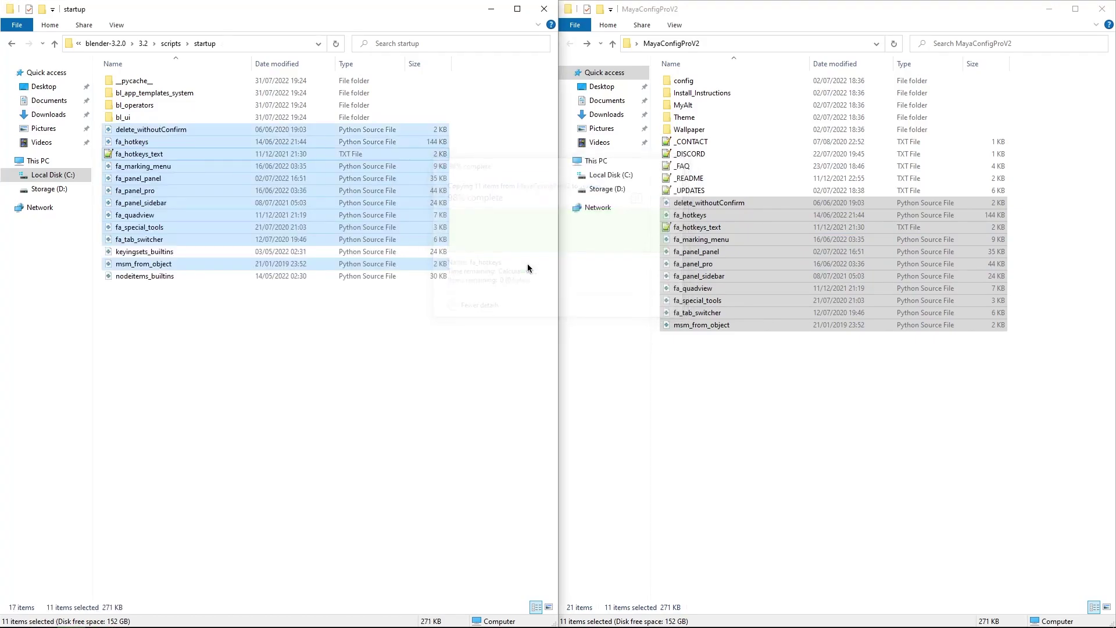
left_click(511, 284)
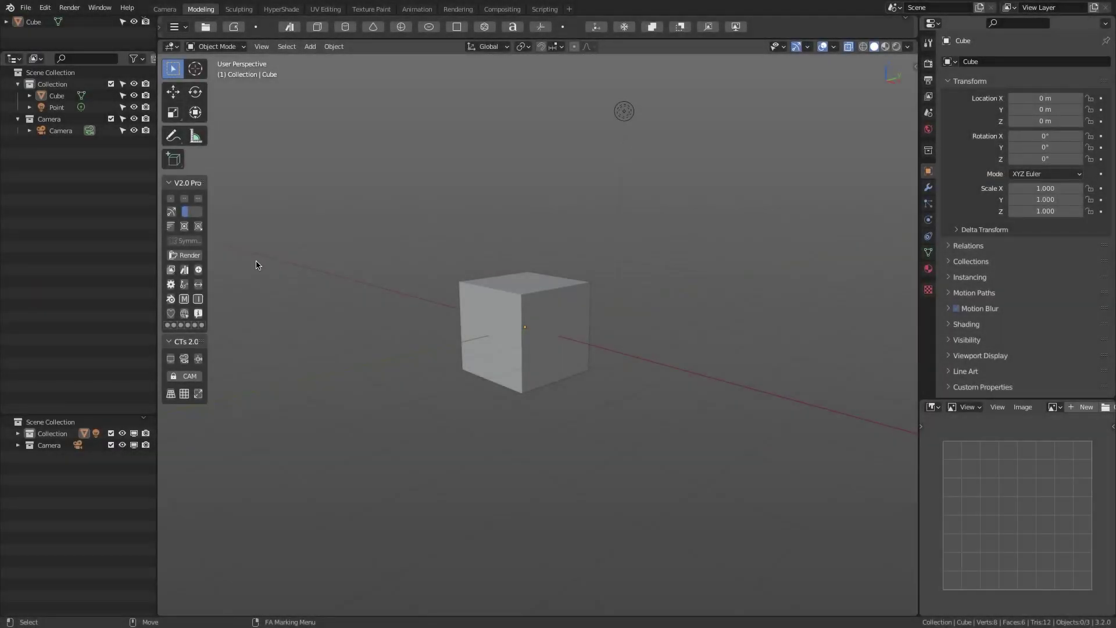
Step: In Blender, widen the viewport's tool column to display tool names and show the sidebar with the Shelf tools
left_click_drag(211, 243, 228, 241)
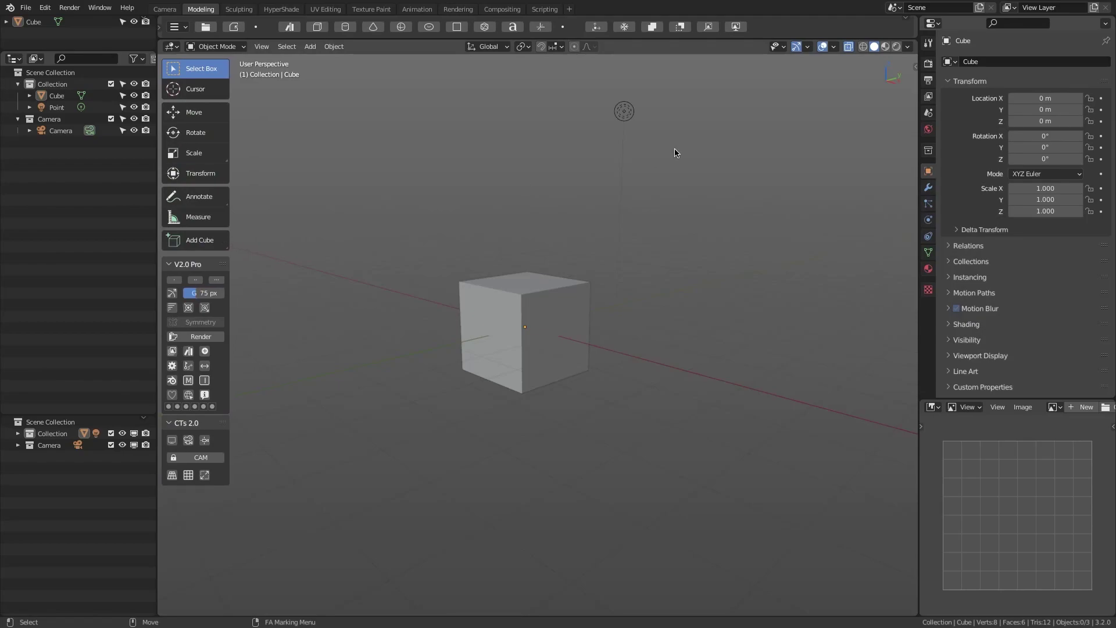
key("n")
Step: View the list of loadable shelves and the FA Marking Menu in the viewport
left_click(182, 30)
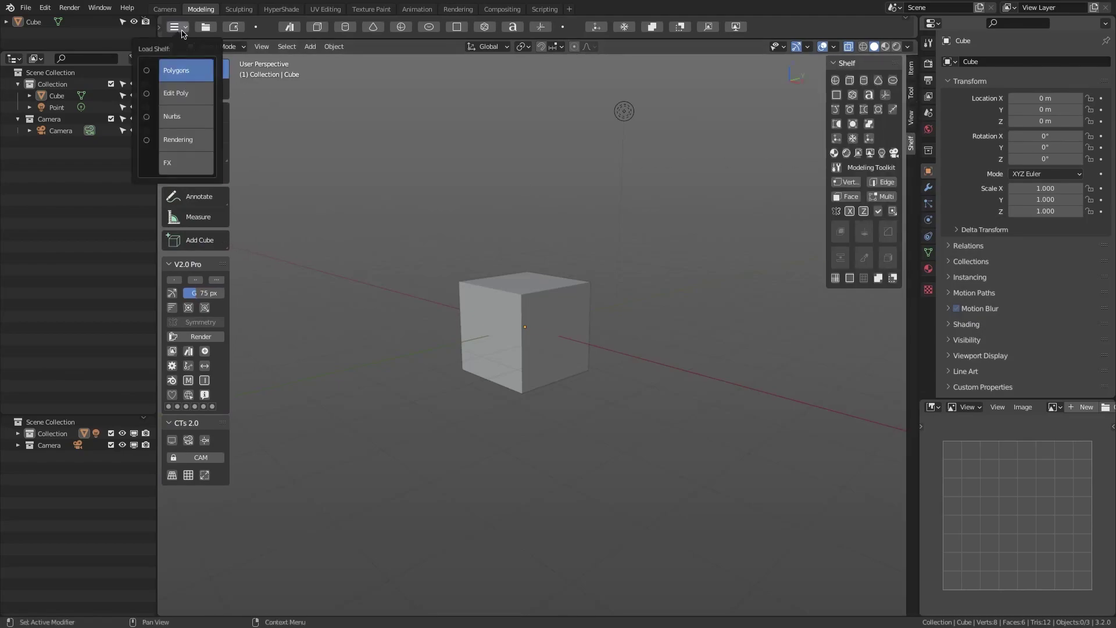
right_click(450, 299)
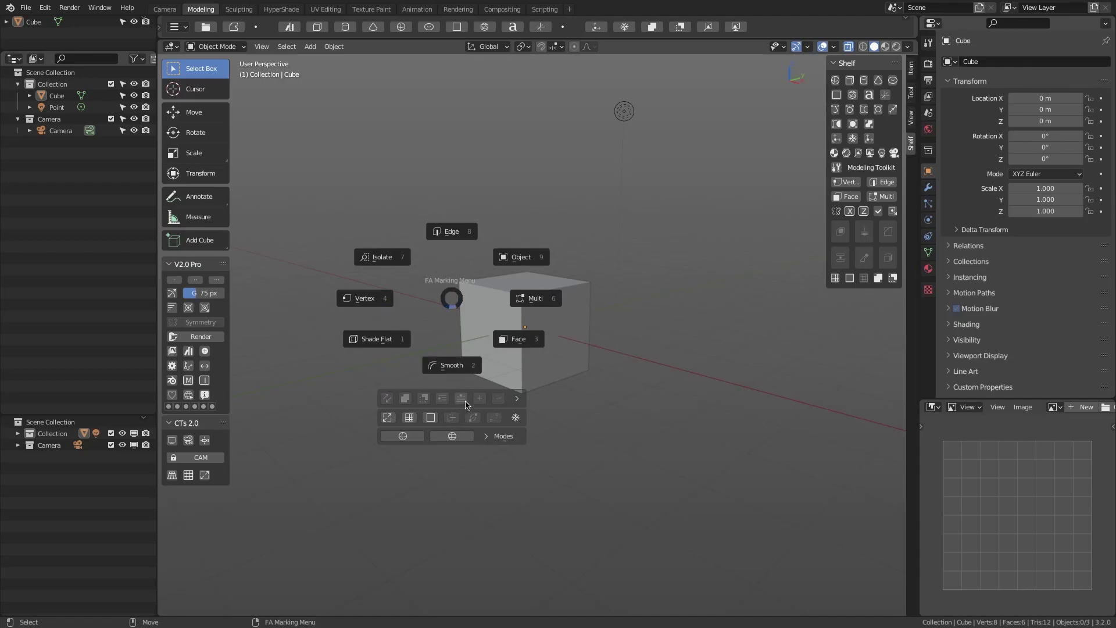
Step: Switch the cube to Multi edit mode and back to Object Mode with the FA Marking Menu, and select the cube
left_click(583, 334)
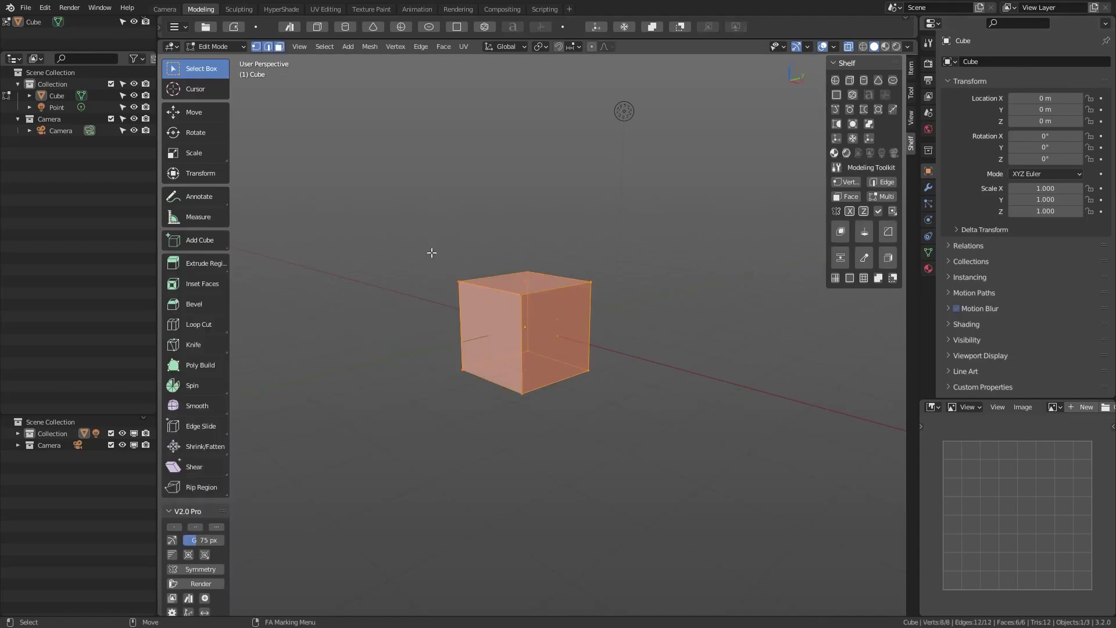
left_click(438, 236)
right_click(458, 289)
left_click(525, 247)
left_click(513, 319)
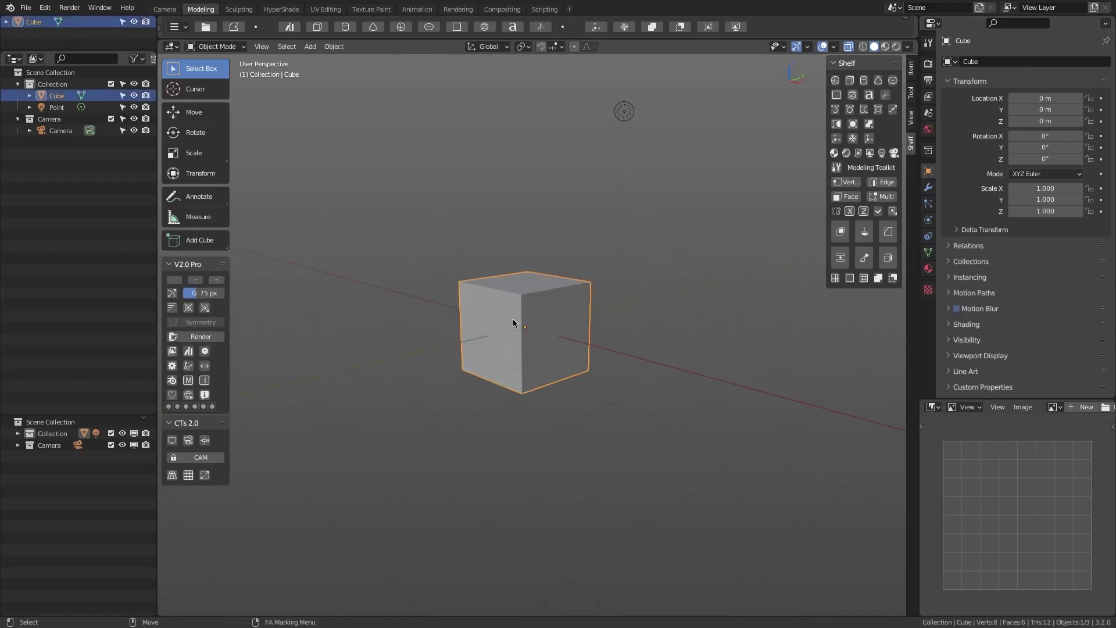
Step: View the marking menu's Create list, switch the cube to Multi edit mode and back to Object Mode, and deselect it
right_click(513, 318)
left_click(582, 424)
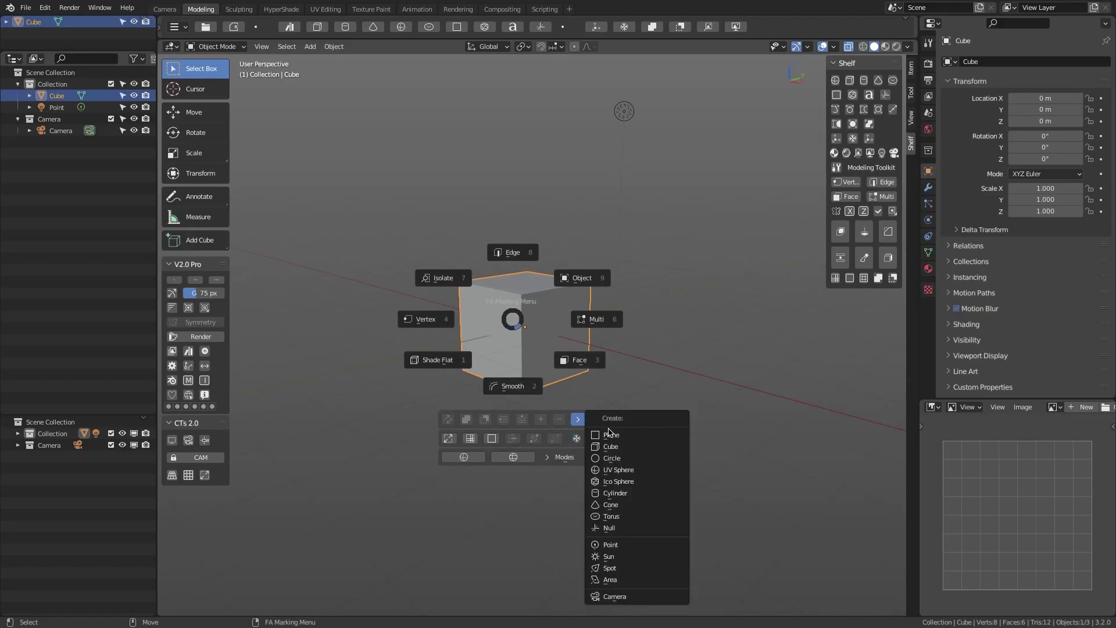
left_click(705, 329)
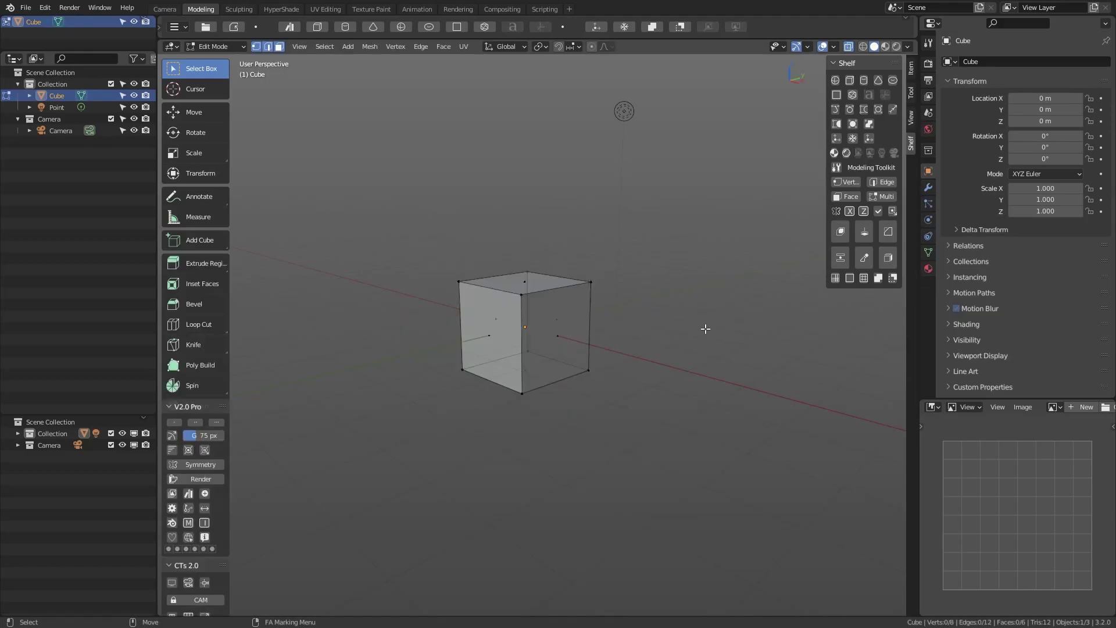
right_click(552, 318)
left_click(621, 278)
left_click(529, 255)
Step: View the cube from the top and from the bottom in perspective using the FA Quad Menu
key("space")
left_click(531, 190)
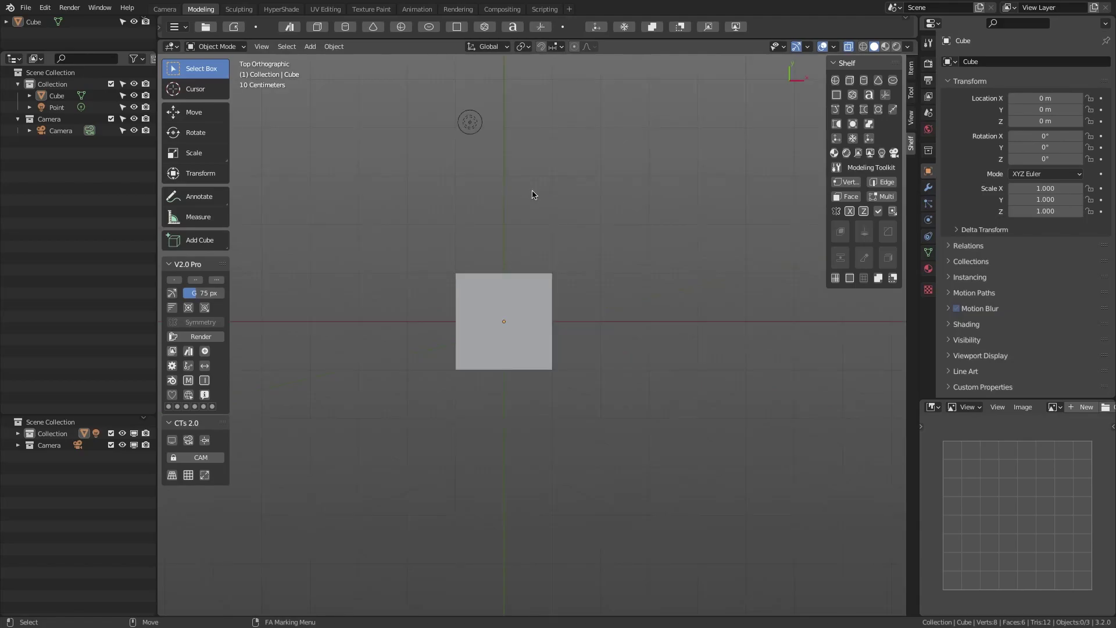
key("space")
left_click(530, 249)
key("space")
left_click(464, 287)
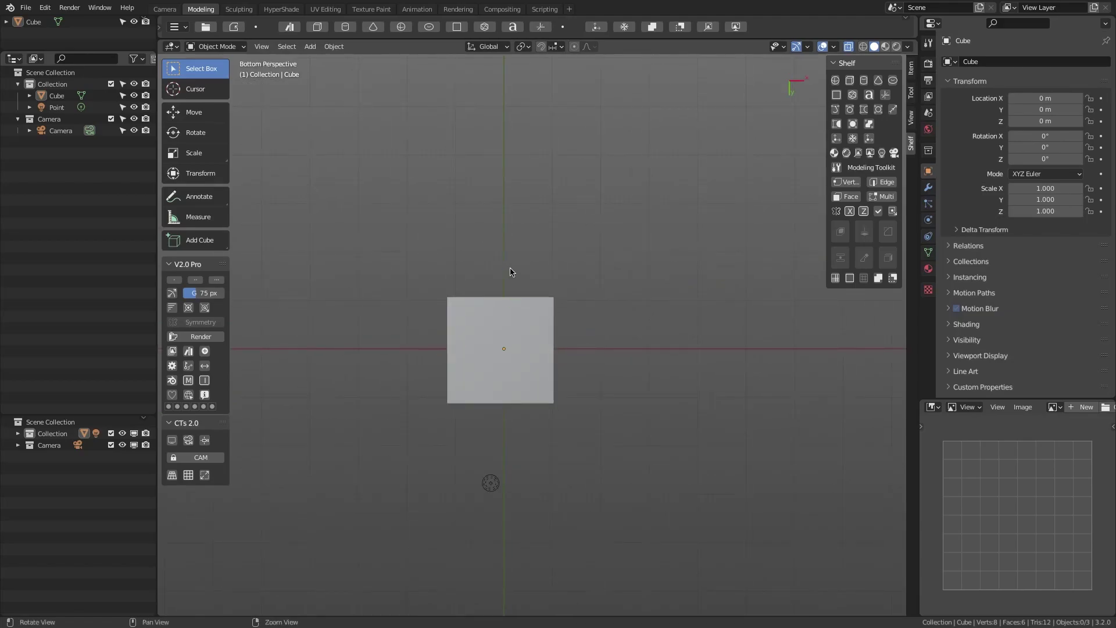
Step: Turn to an angled view of the cube and toggle it to orthographic and back to perspective with the FA Quad Menu
left_click_drag(510, 269, 678, 176, "alt")
key("space")
left_click(455, 260)
key("space")
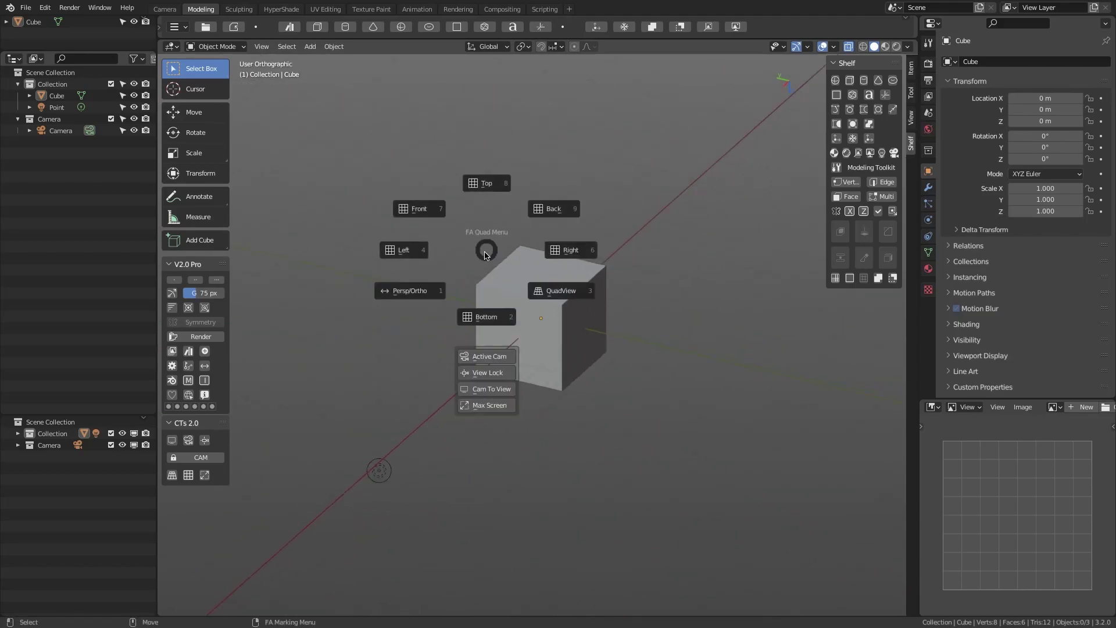
left_click(467, 268)
key("space")
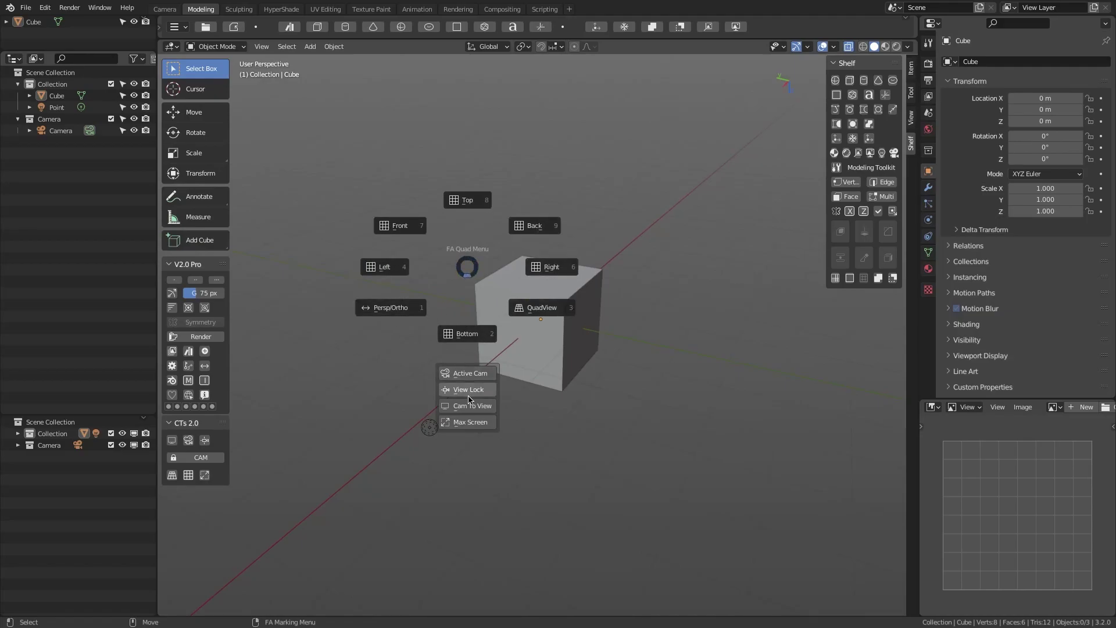
left_click(454, 263)
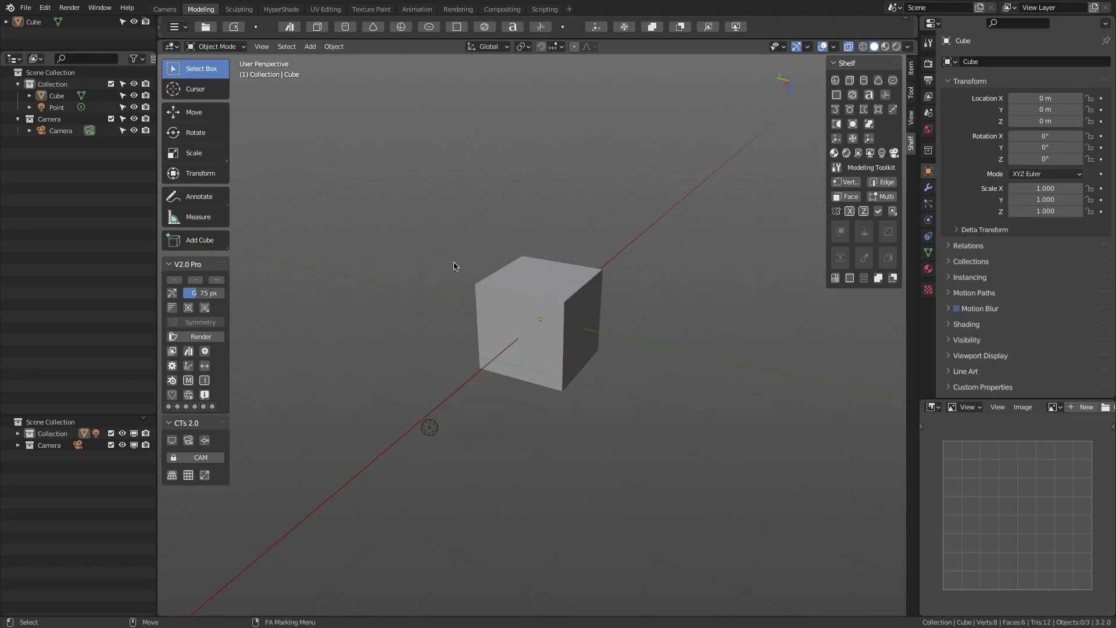
Step: Cycle repeatedly through the Select Box, Move, Rotate and Scale tools on the selected cube
left_click(188, 308)
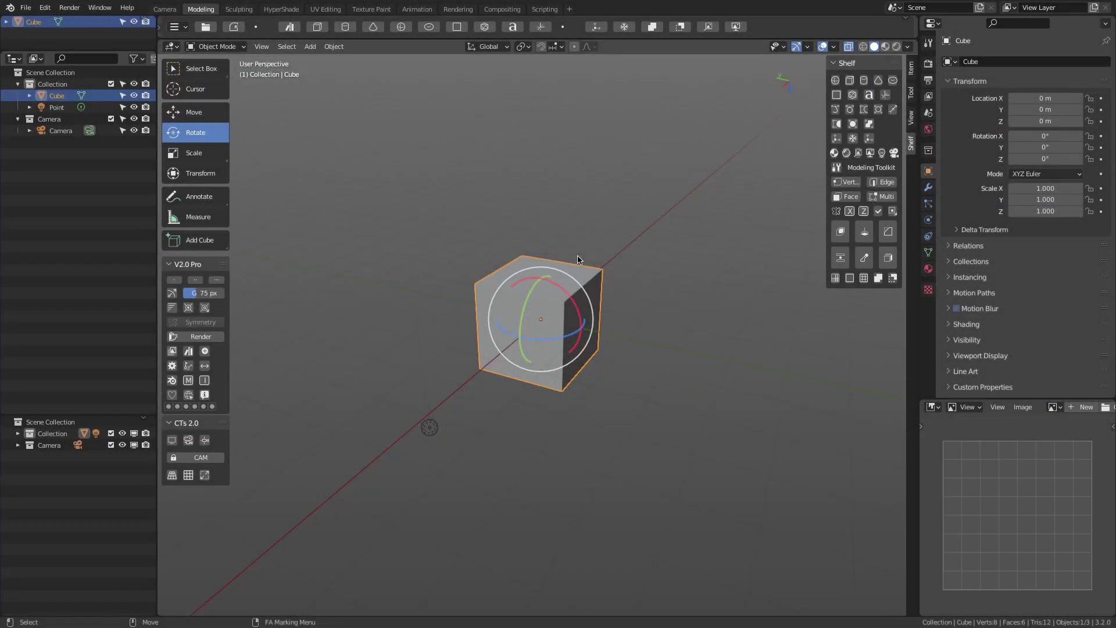
key("r")
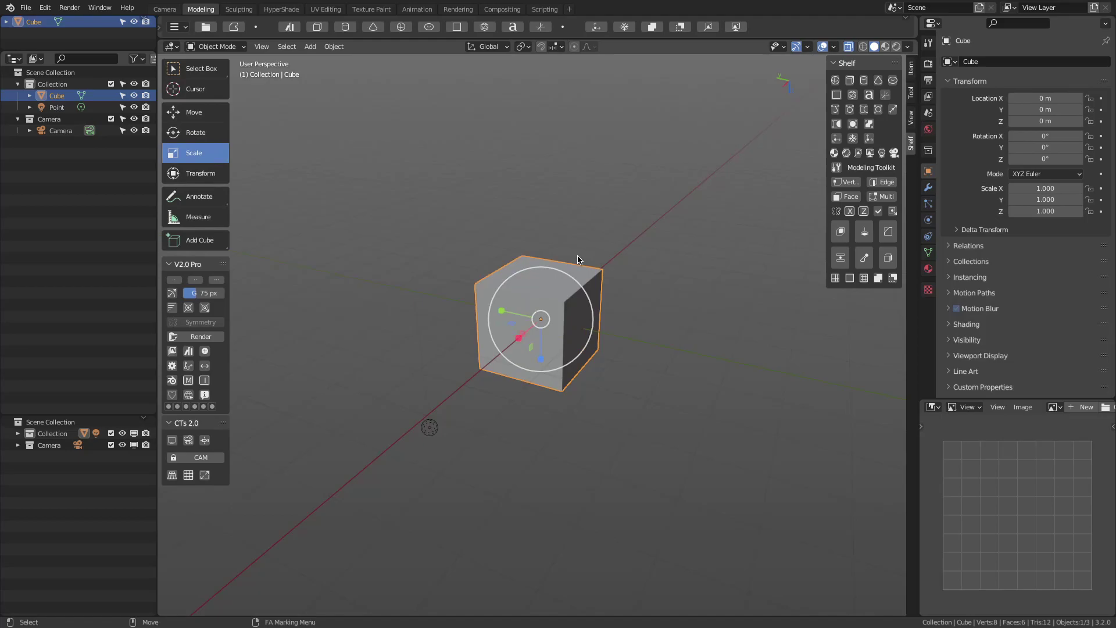
key("q")
key("w")
key("e")
key("r")
key("q")
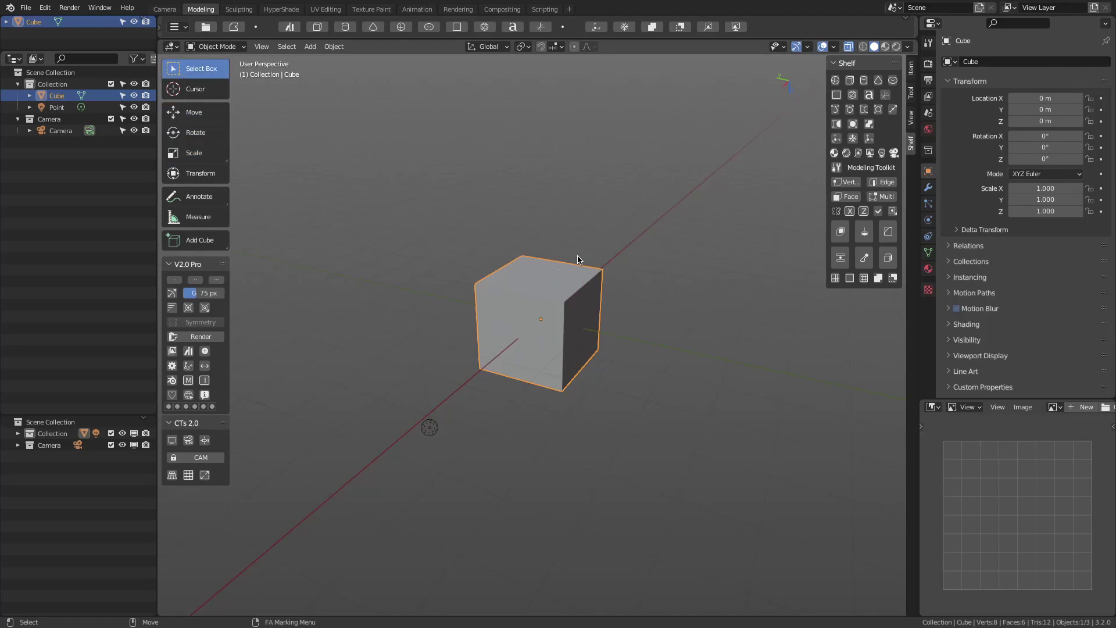
key("e")
key("r")
key("q")
key("w")
key("e")
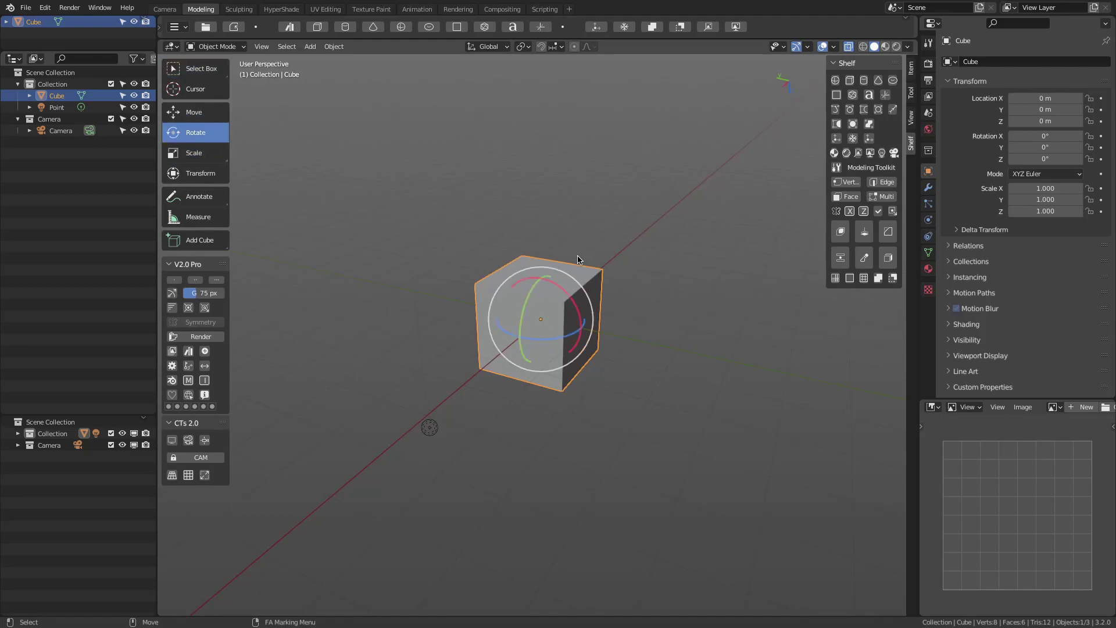
key("r")
key("q")
key("w")
key("e")
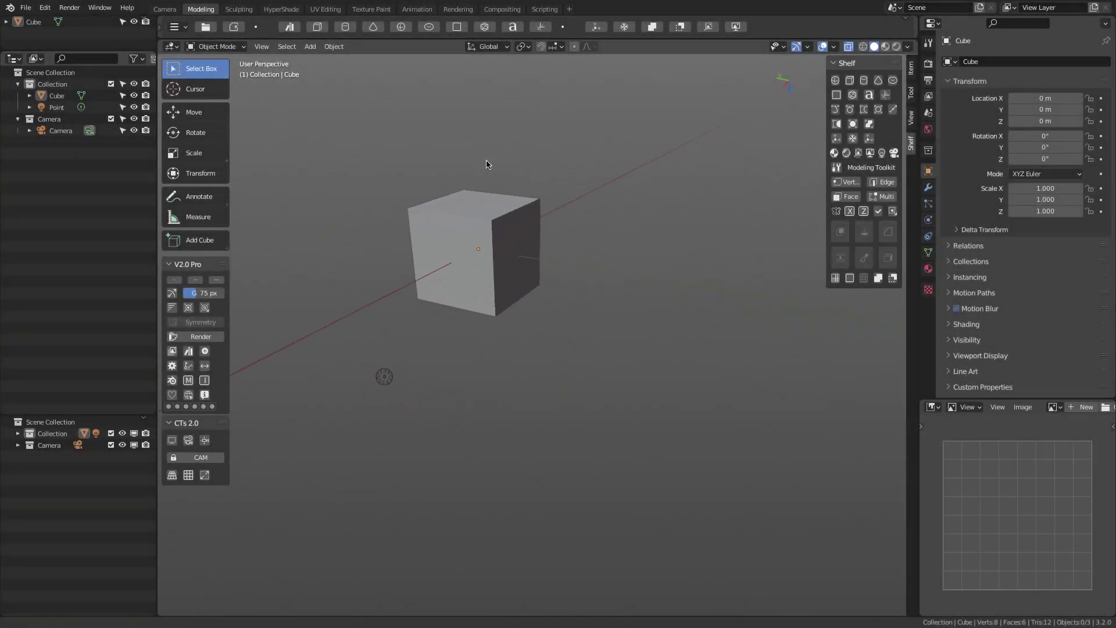
Step: Examine the cube from different angles and distances in the viewport
middle_click_drag(486, 165, 557, 236, "alt")
scroll(550, 275, "up", 7)
scroll(550, 274, "down", 4)
scroll(550, 274, "up", 2)
scroll(550, 274, "down", 2)
scroll(549, 273, "up", 4)
scroll(550, 274, "down", 7)
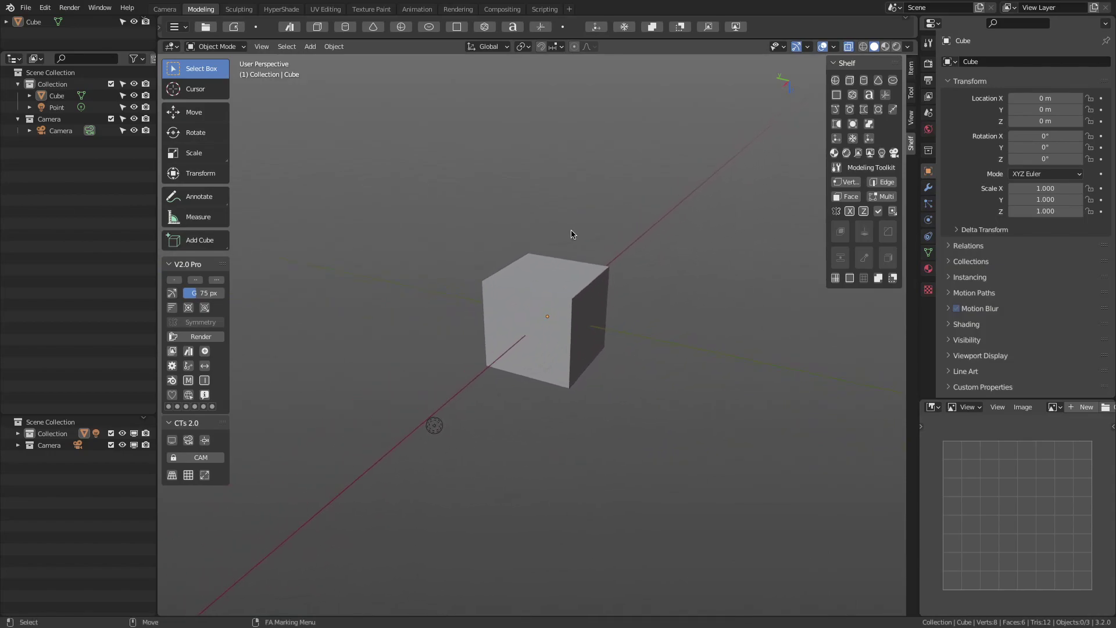
Step: Import fa_hotkeys.py from the startup folder as a key configuration, choose the fa hotkeys keymap and close Preferences
left_click(44, 8)
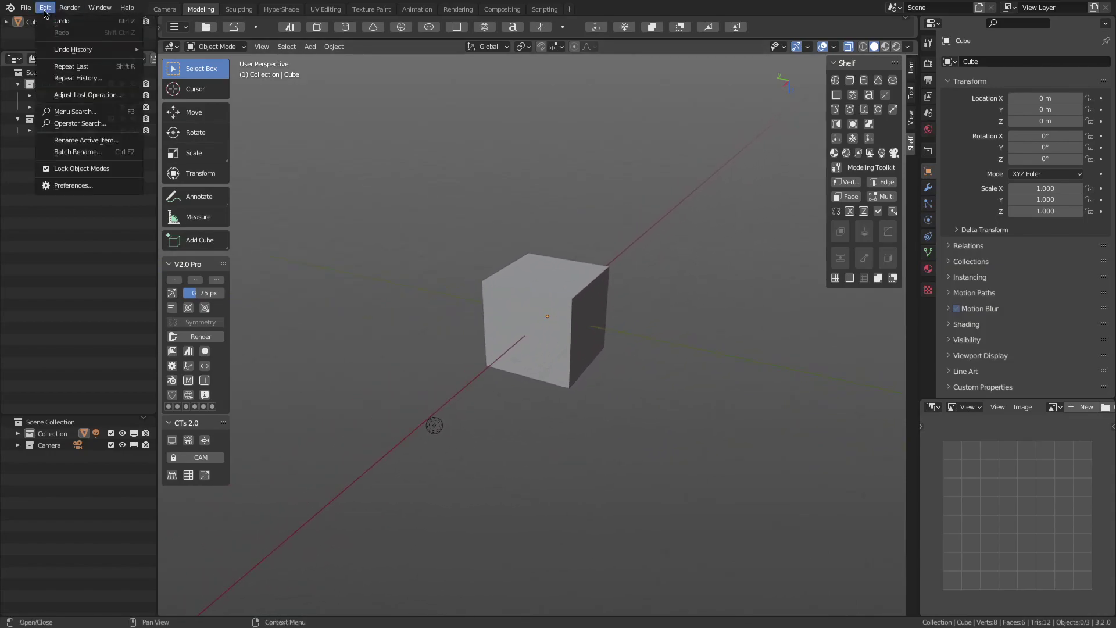
left_click(75, 186)
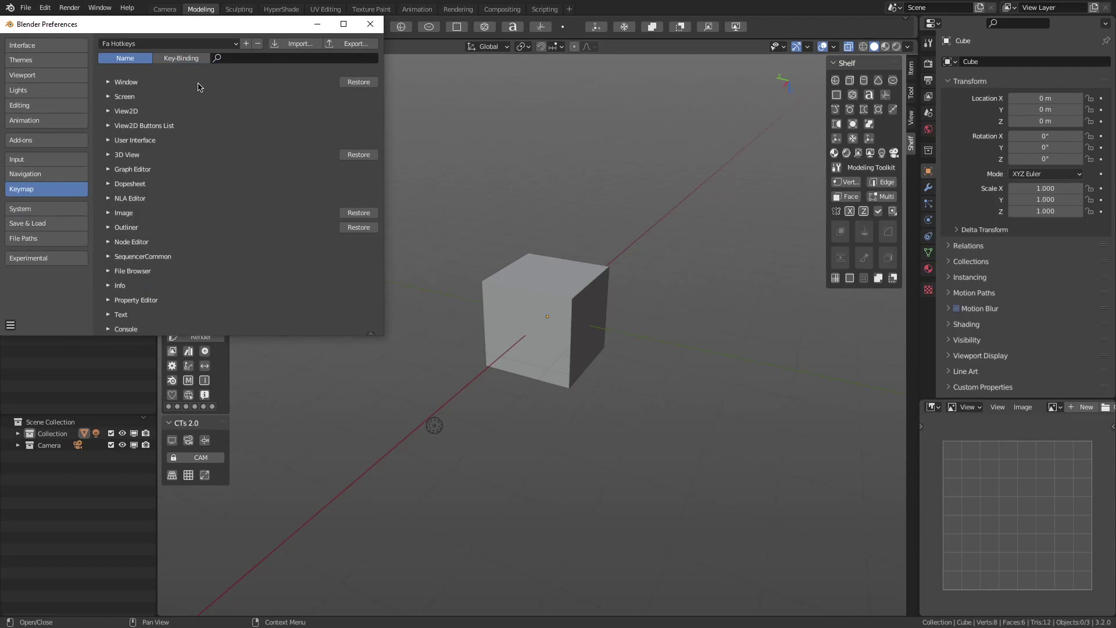
left_click(289, 44)
left_click(196, 123)
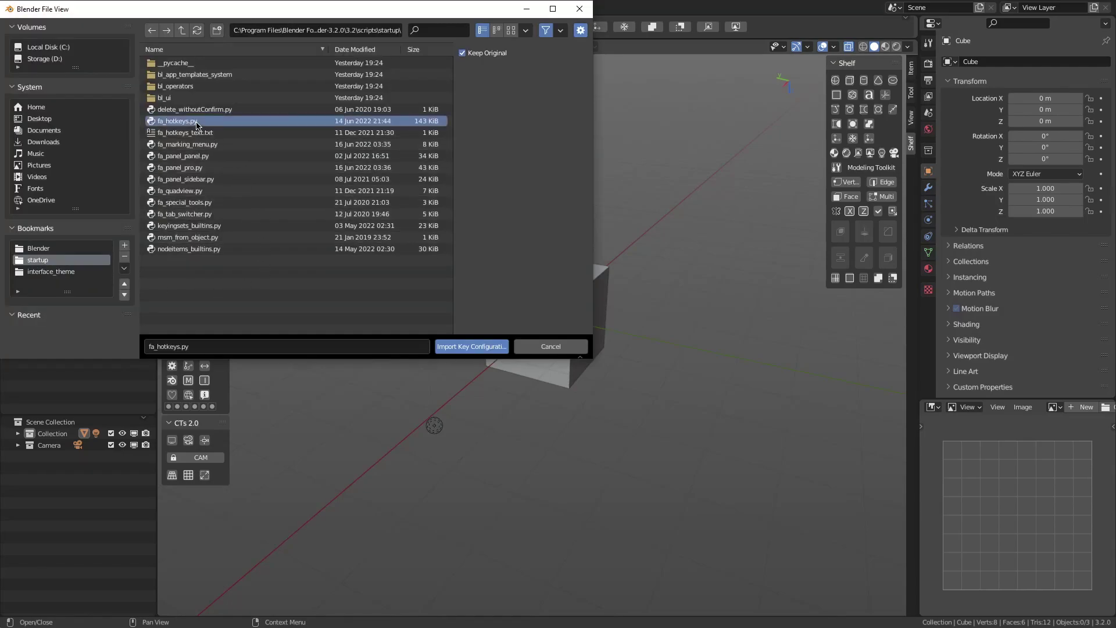
left_click(473, 344)
left_click(227, 44)
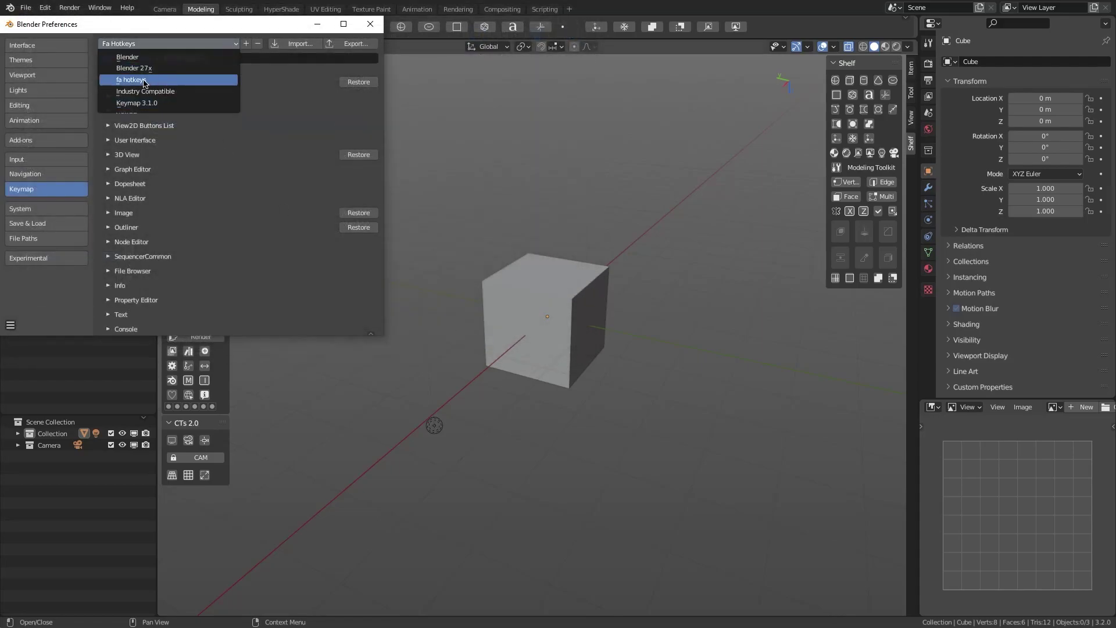
left_click(145, 80)
left_click(368, 26)
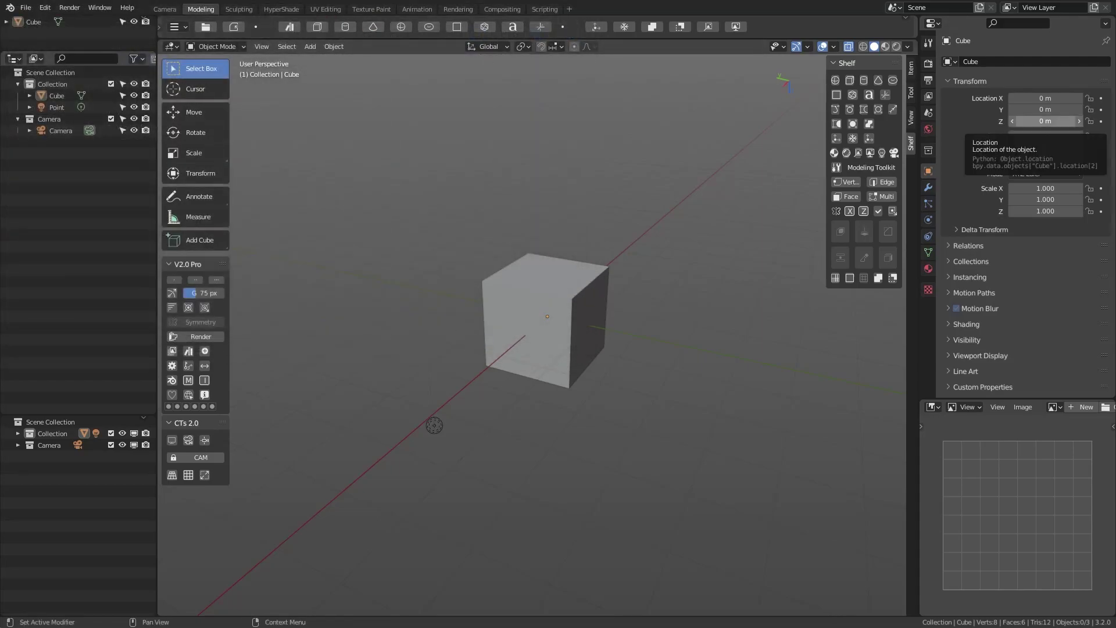
Step: Install the theme files from blender_dark.xml to white_bg_theme.xml in the interface_theme folder through the Themes preferences
left_click_drag(1113, 180, 726, 68)
key("alt+Tab")
left_click(45, 8)
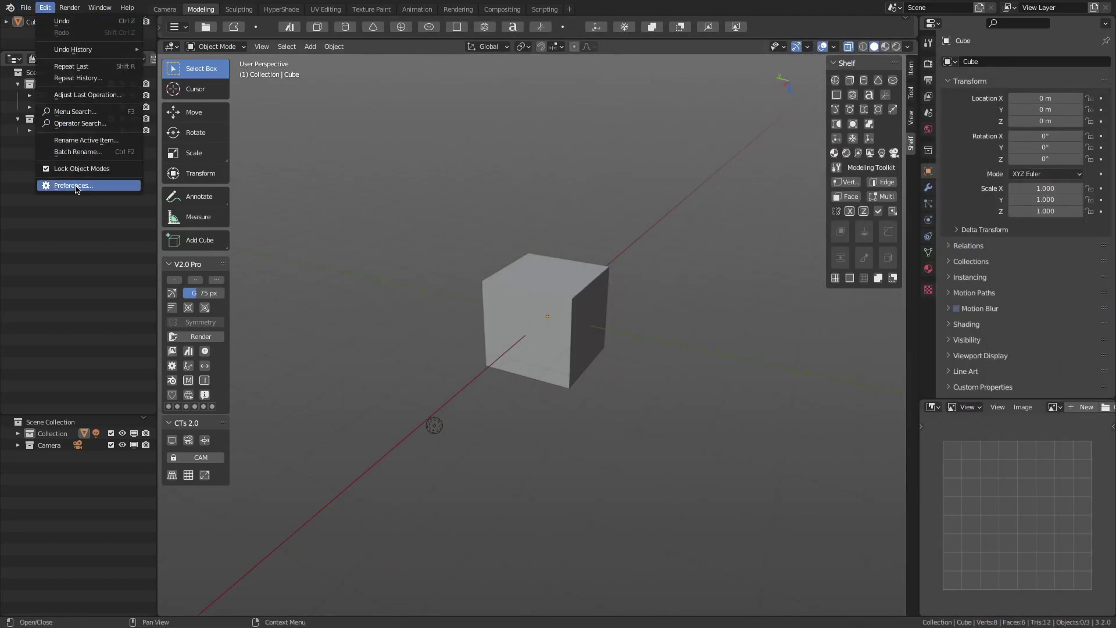
left_click(76, 186)
left_click(41, 62)
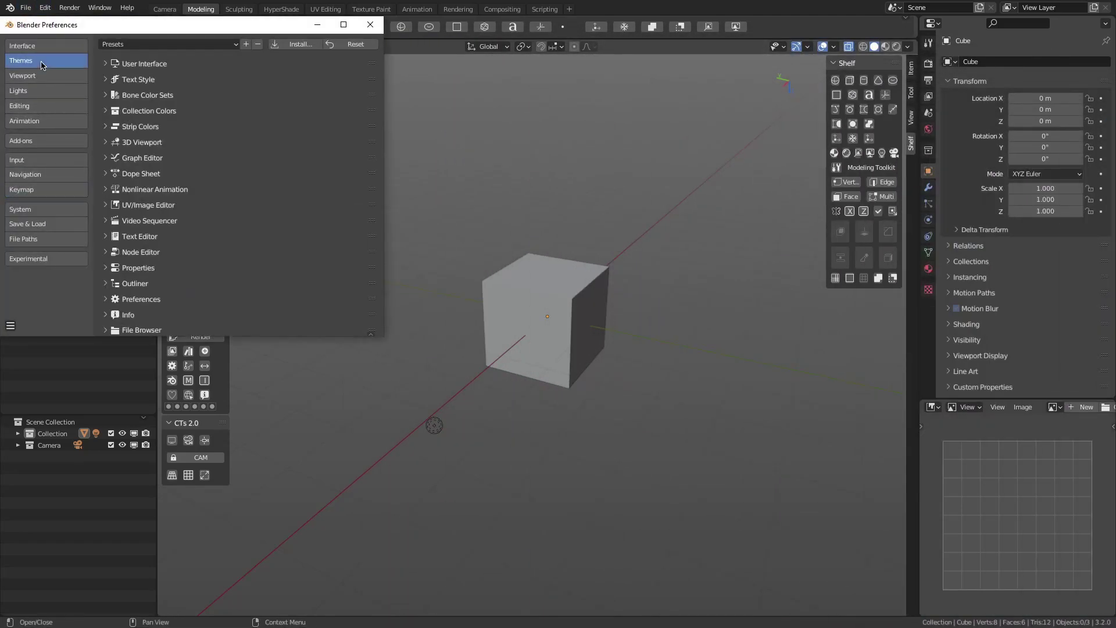
left_click(300, 46)
left_click(198, 146)
left_click(193, 134)
left_click(194, 122)
left_click(196, 110)
left_click(199, 99)
left_click(201, 87)
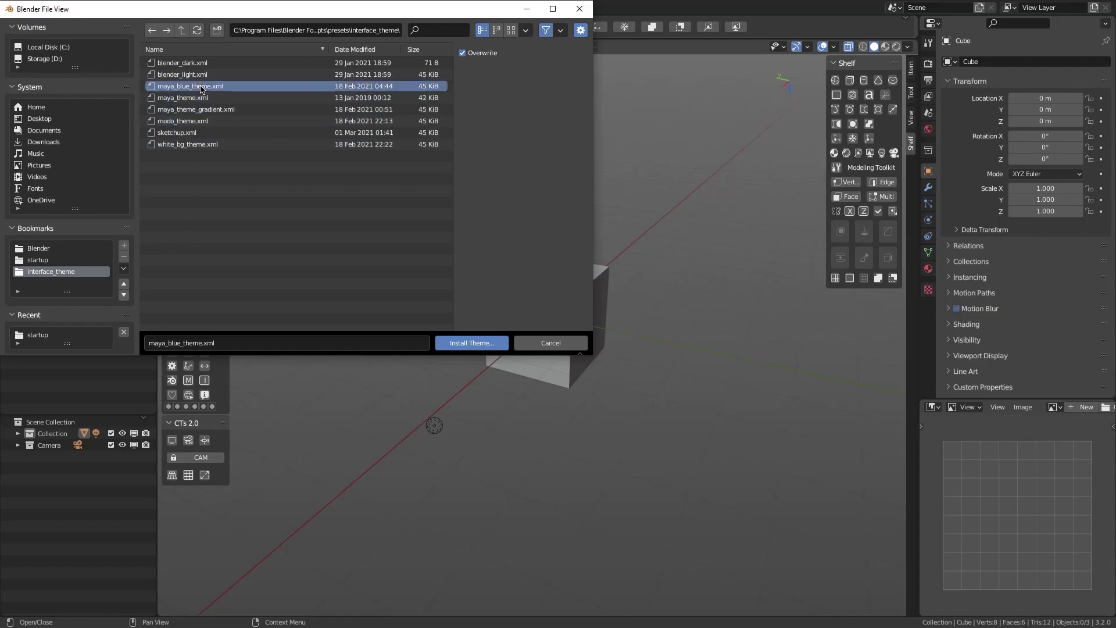
left_click(201, 76)
left_click_drag(250, 165, 185, 61)
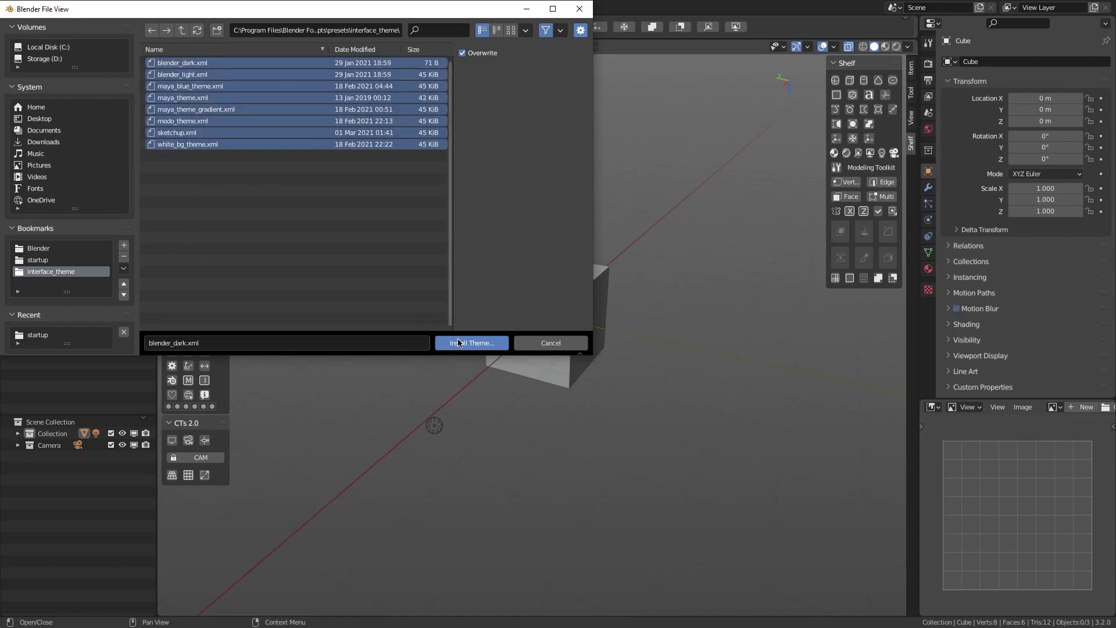
left_click(458, 343)
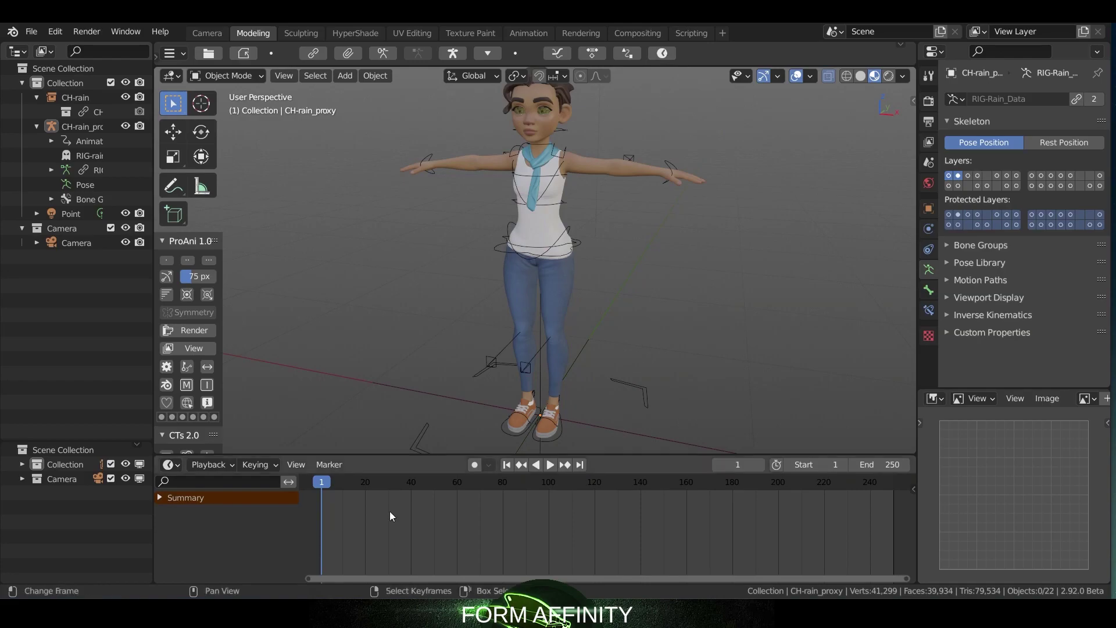
Step: Hide the timeline below the character and open the FA Animation Menu in the viewport
left_click(538, 35)
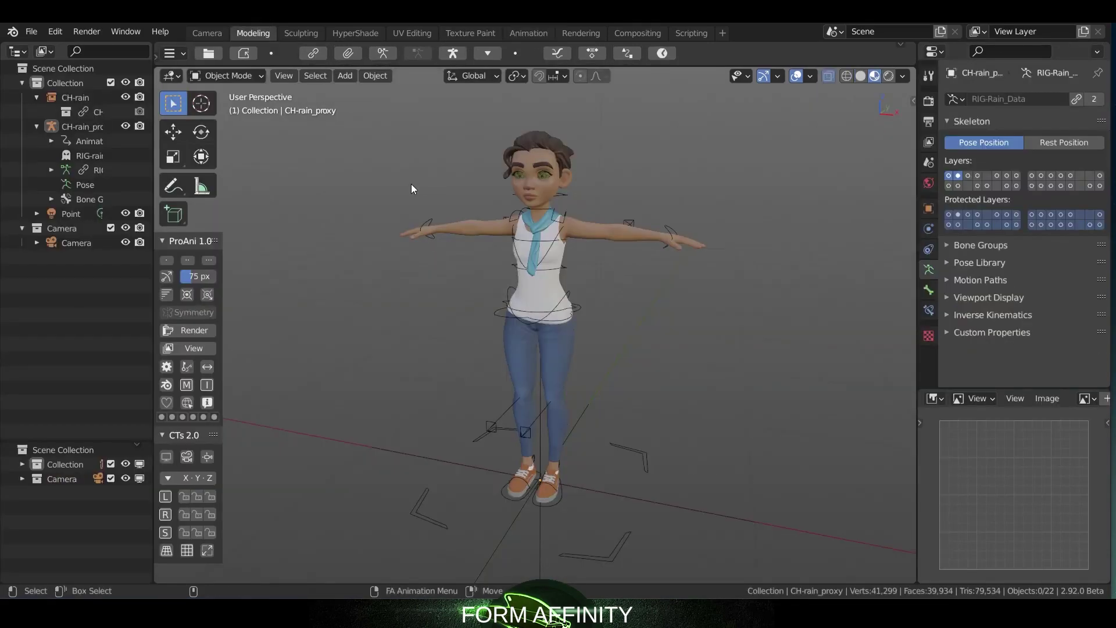
right_click(410, 184, "shift")
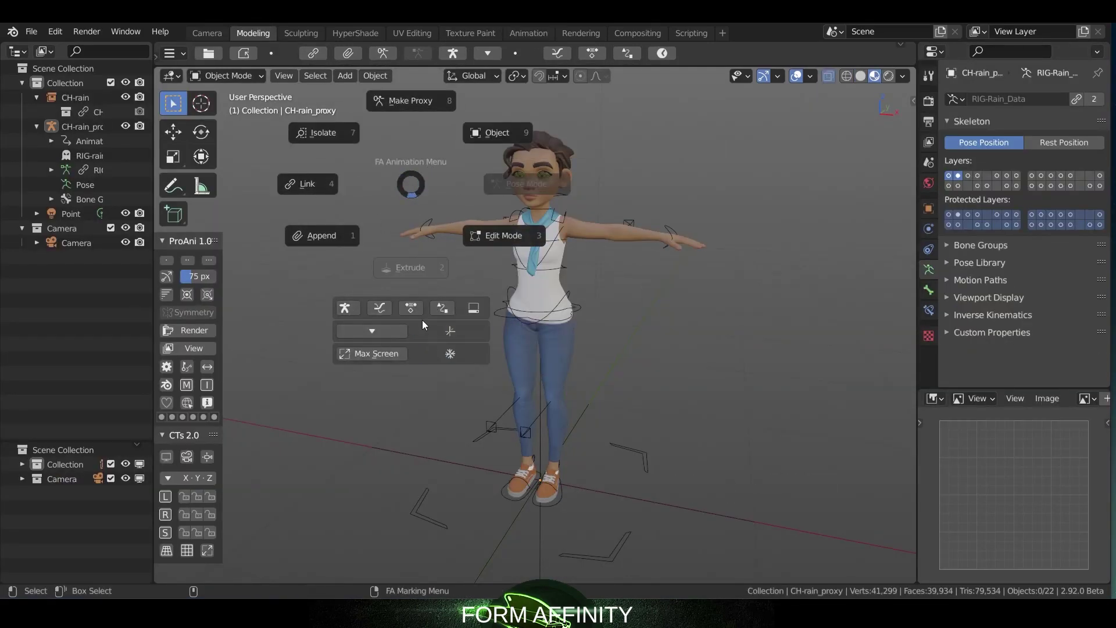
left_click(449, 330)
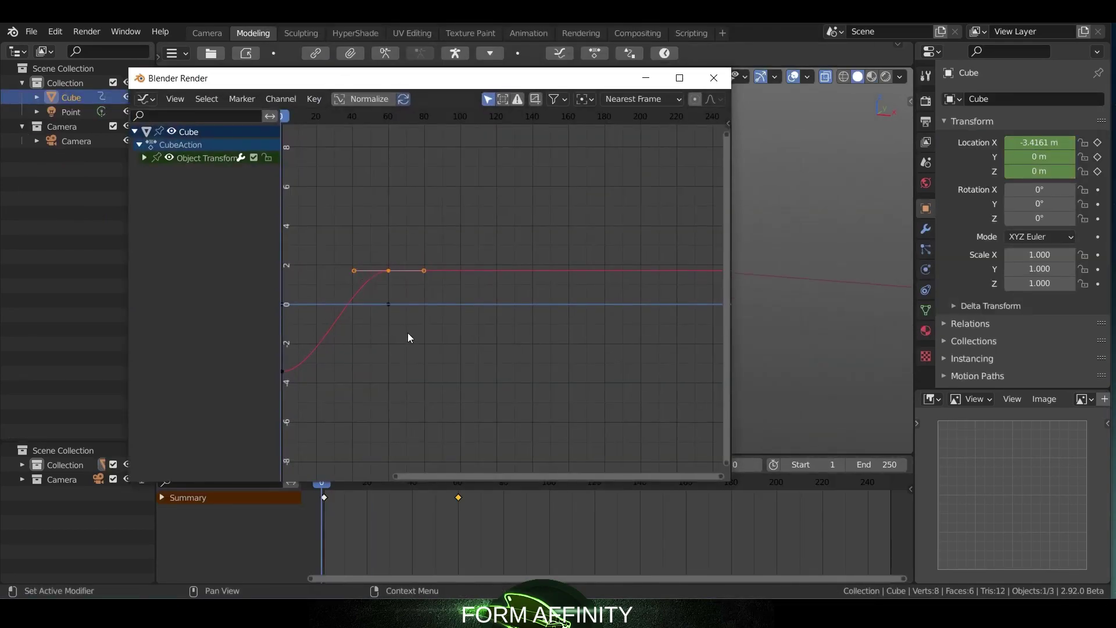
Step: Select the cube's keyframe at frame 60 on the flat curve in the Graph Editor
left_click(390, 280)
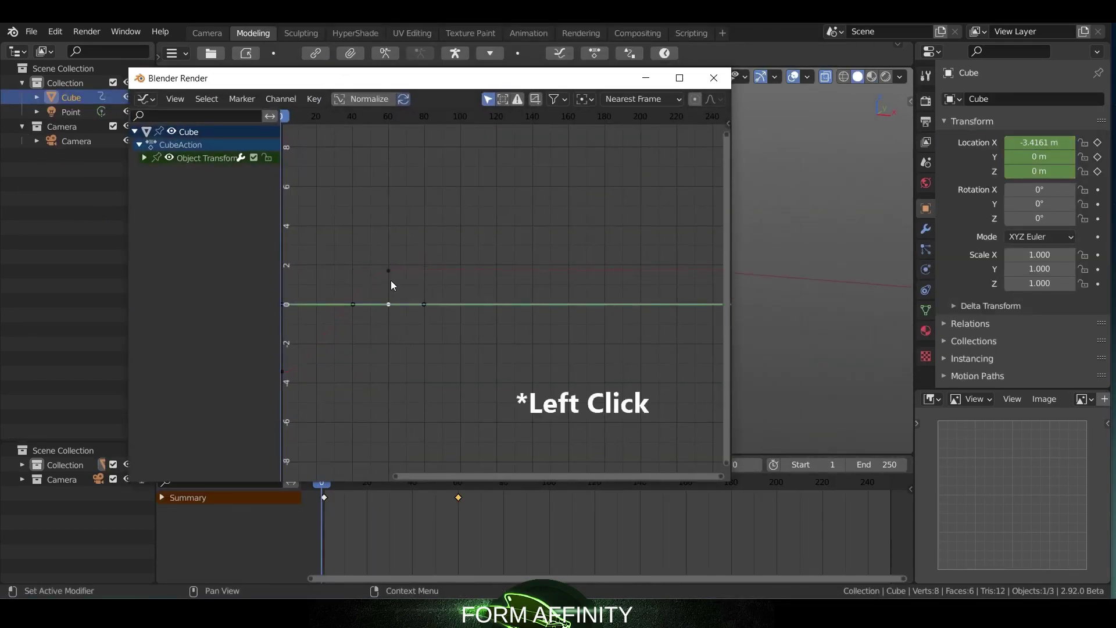
middle_click_drag(386, 274, 473, 294, "ctrl")
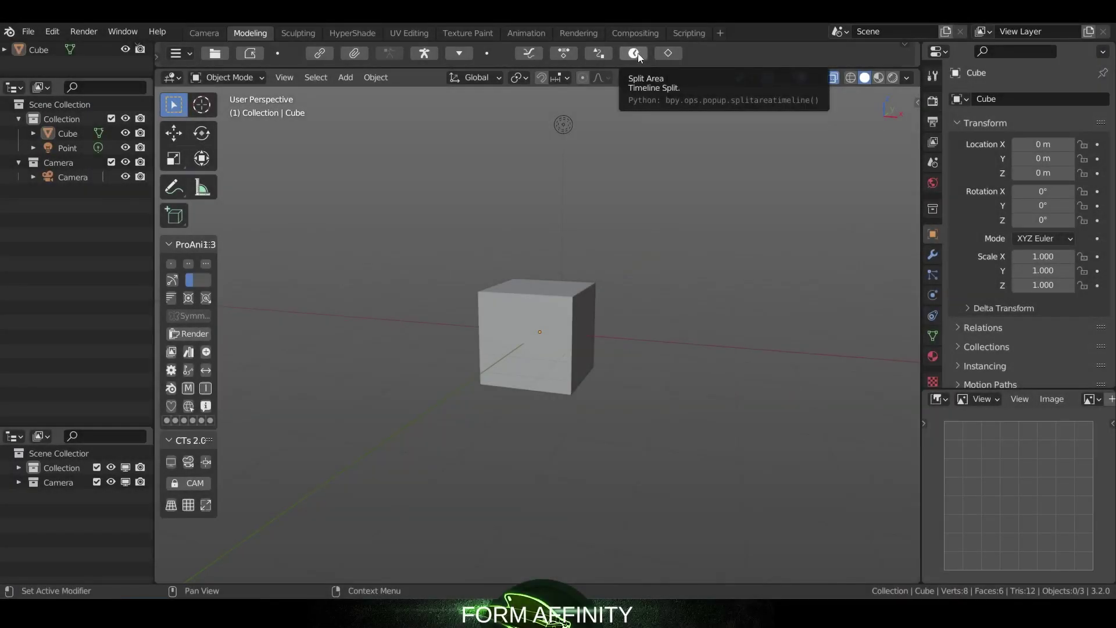
Step: Show the timeline below the cube's viewport with the timeline split and hide it again
left_click(637, 53)
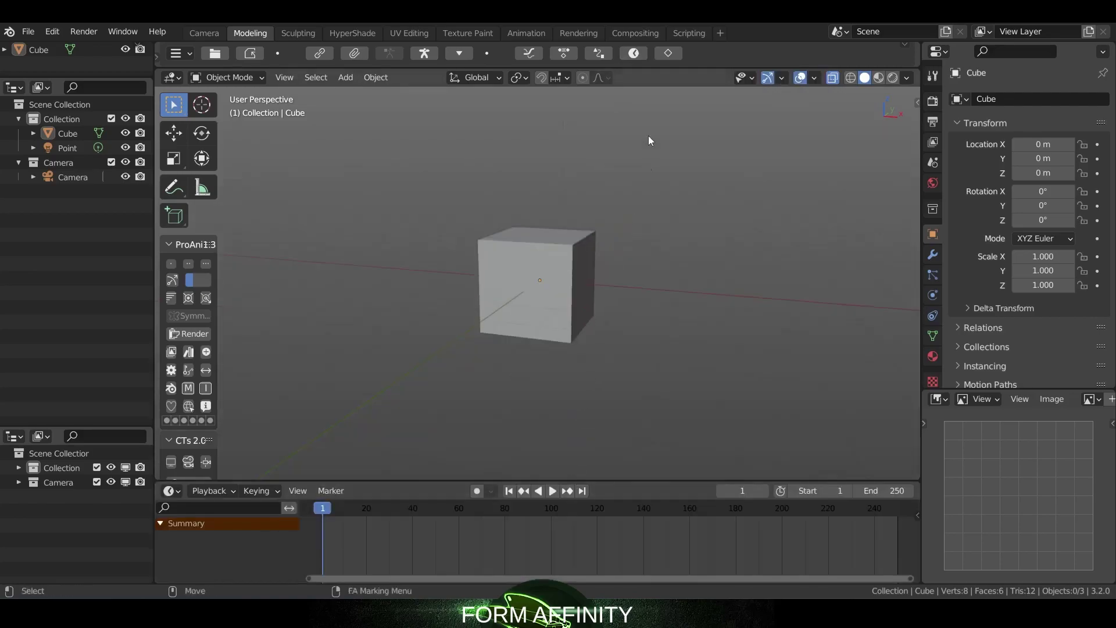
left_click(636, 54)
right_click(480, 219, "alt+shift")
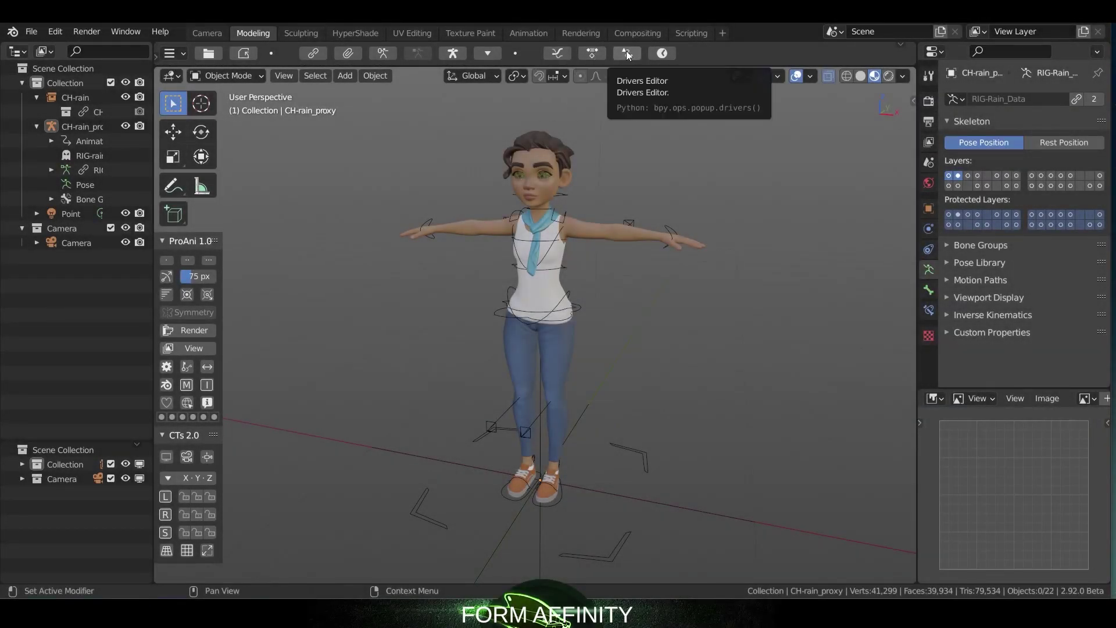
Step: Show the Graph Editor pop-up window and the Dope Sheet window with its list of editing modes, closing each one
left_click(626, 51)
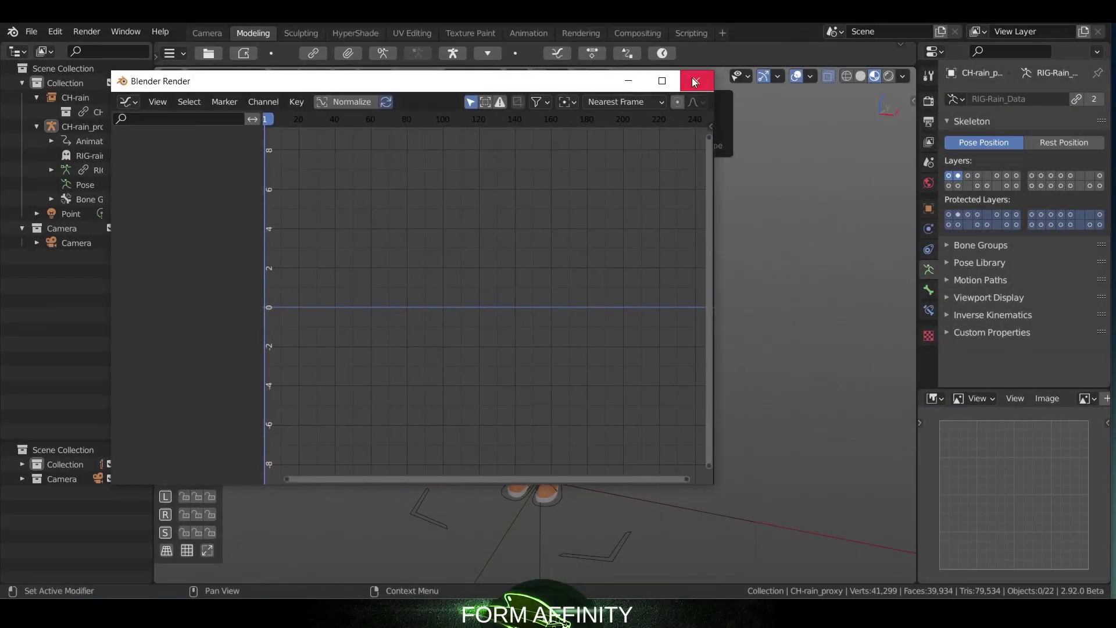
left_click(694, 82)
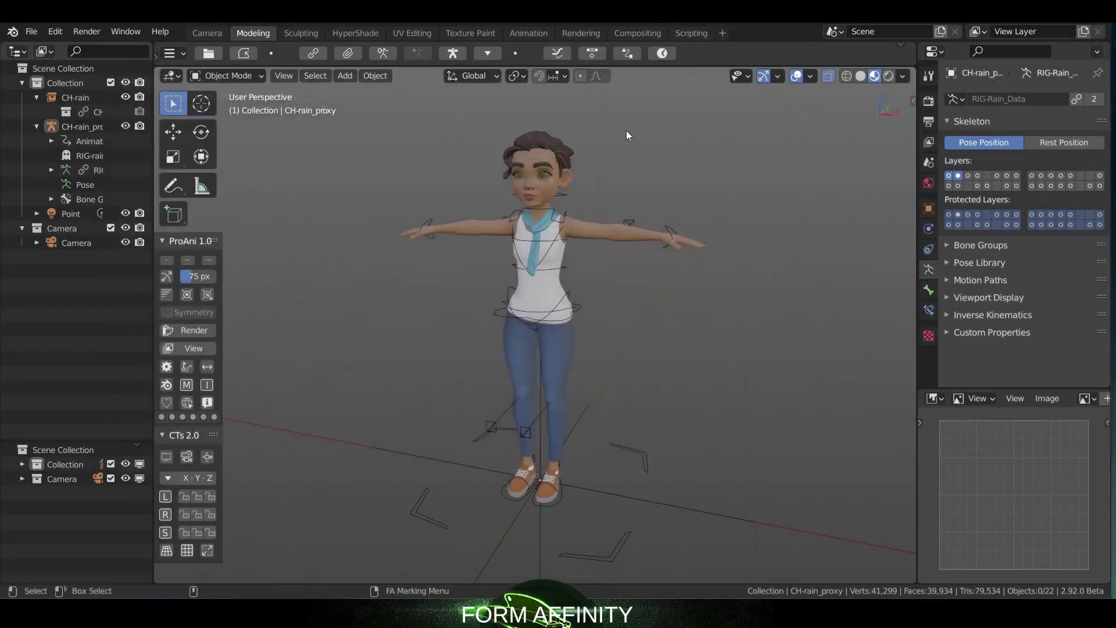
left_click(592, 52)
left_click(230, 105)
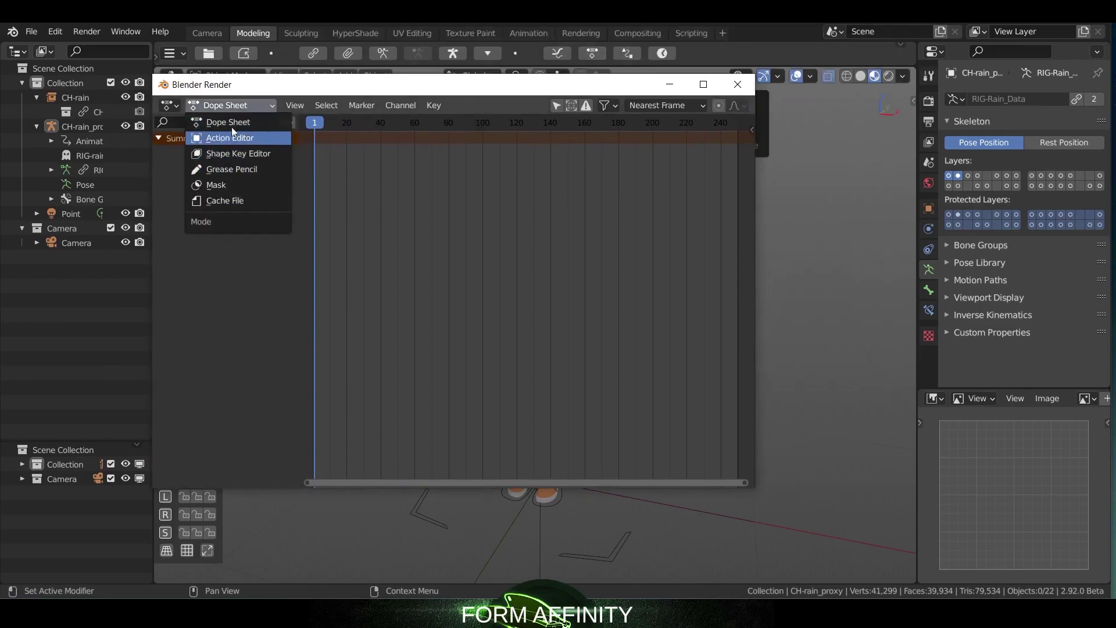
left_click(738, 84)
Step: Show the Drivers Editor in its own pop-up window over the character scene and close it
left_click(627, 53)
left_click_drag(622, 15, 385, 135)
left_click(704, 133)
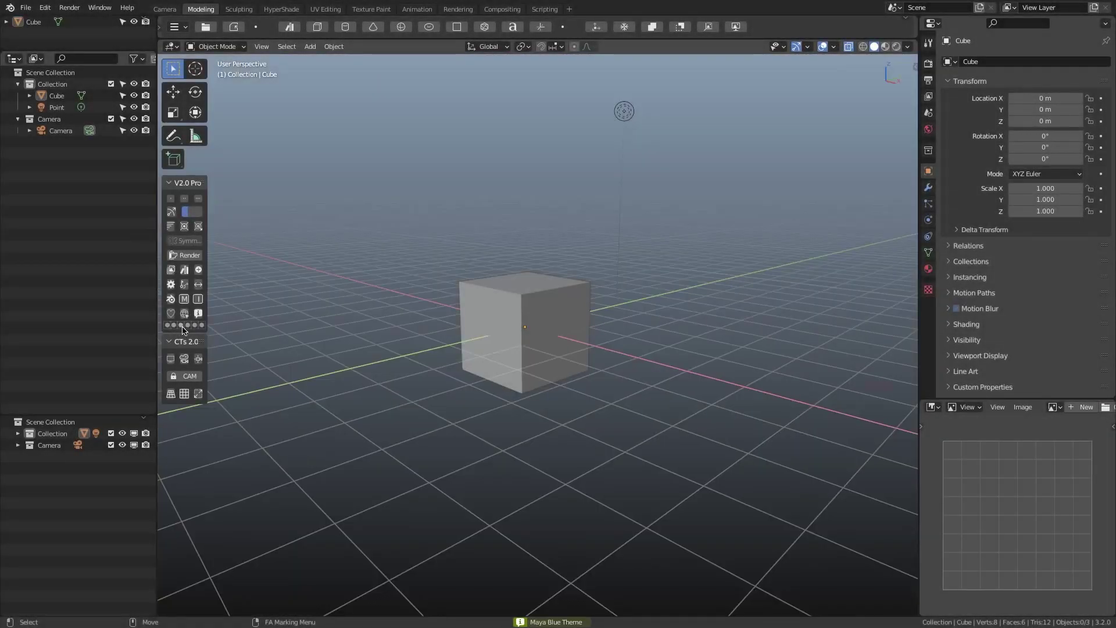
Step: Cycle the interface through the add-on's theme presets, including Blender Dark, in the cube scene
left_click(181, 325)
left_click(187, 325)
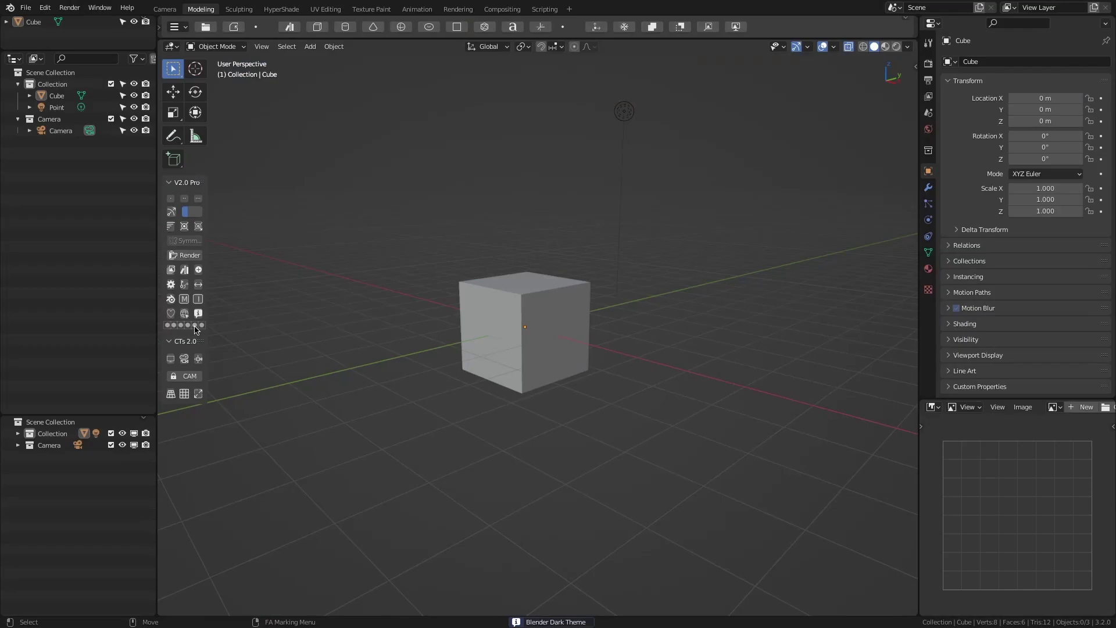
left_click(195, 326)
left_click(202, 325)
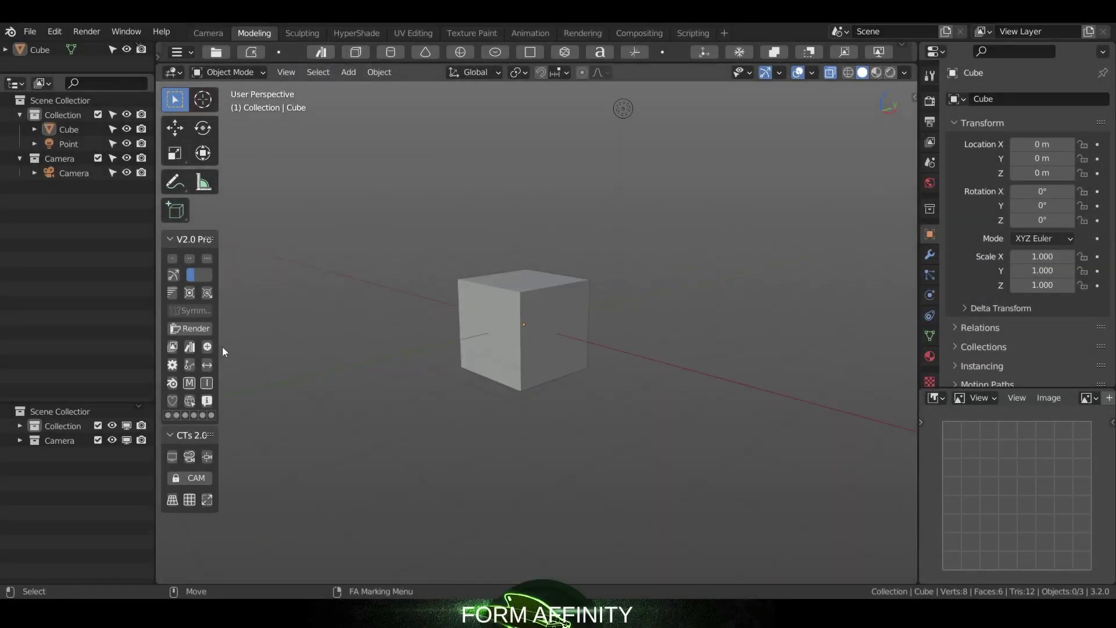
Step: Show the Asset Browser window with the shader assets, and mark the cube as an asset
left_click(191, 348)
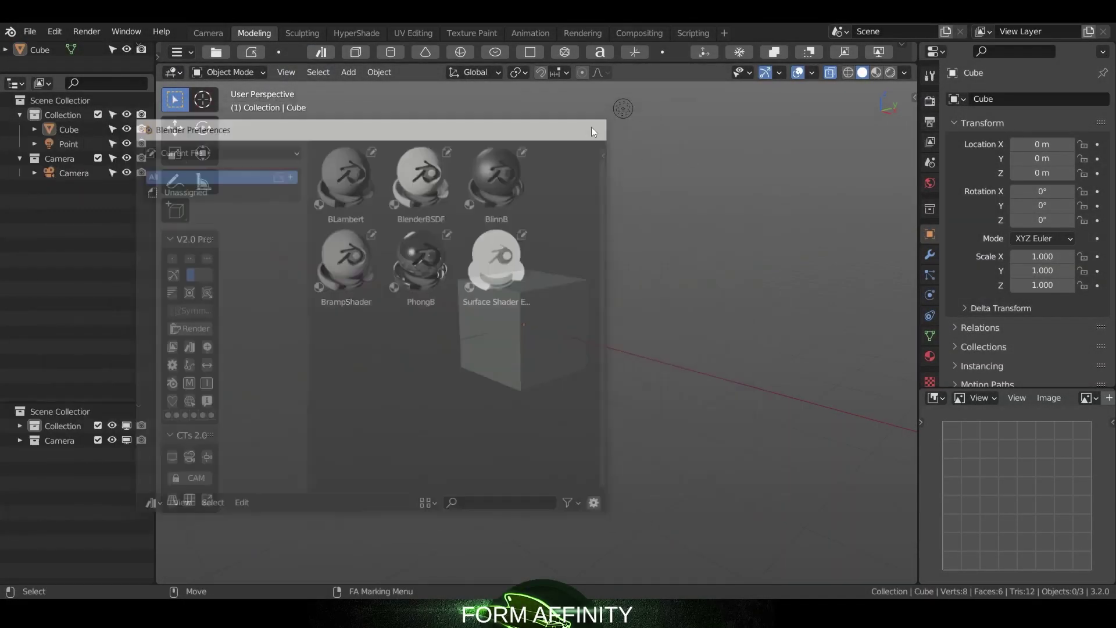
left_click(512, 325)
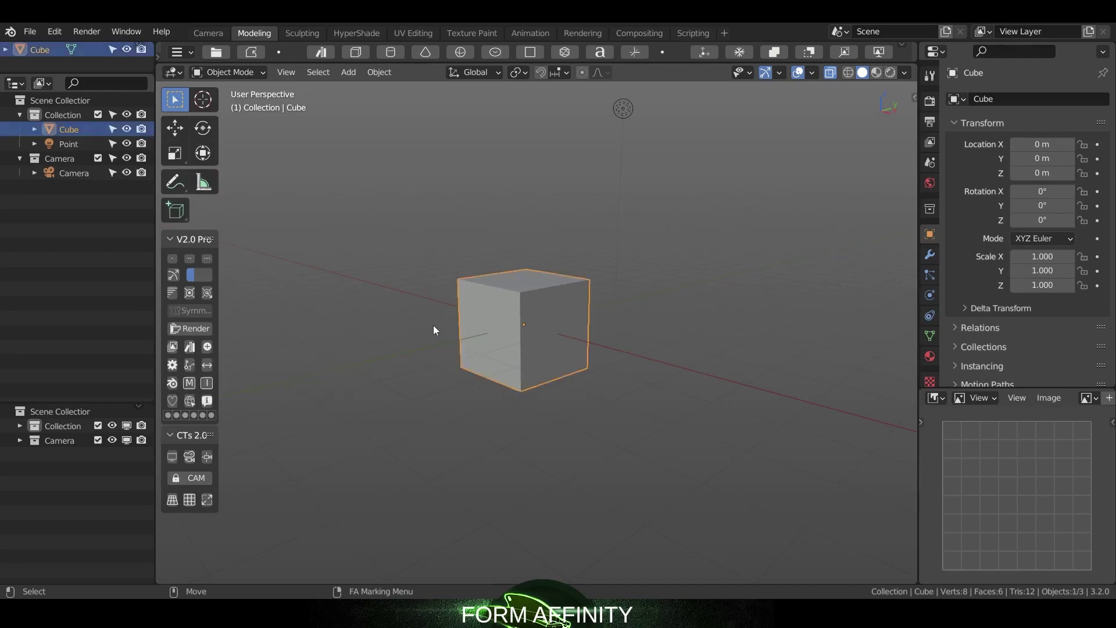
left_click(191, 349)
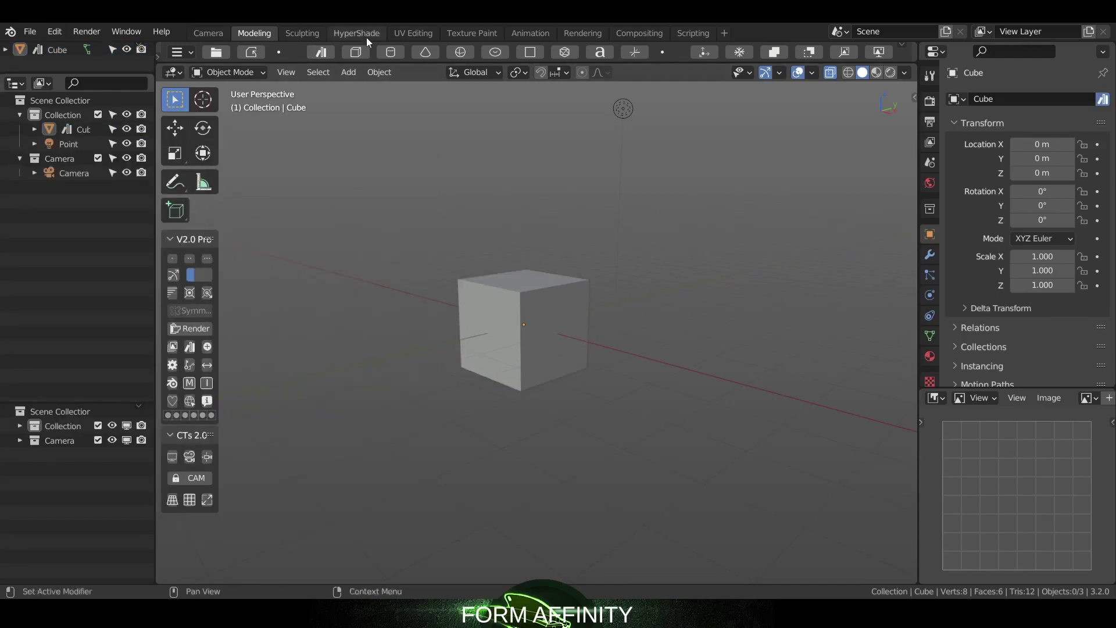
Step: View the BlinnB shader asset in the HyperShade workspace, and open the FA Marking Menu in the Modeling viewport
left_click(365, 37)
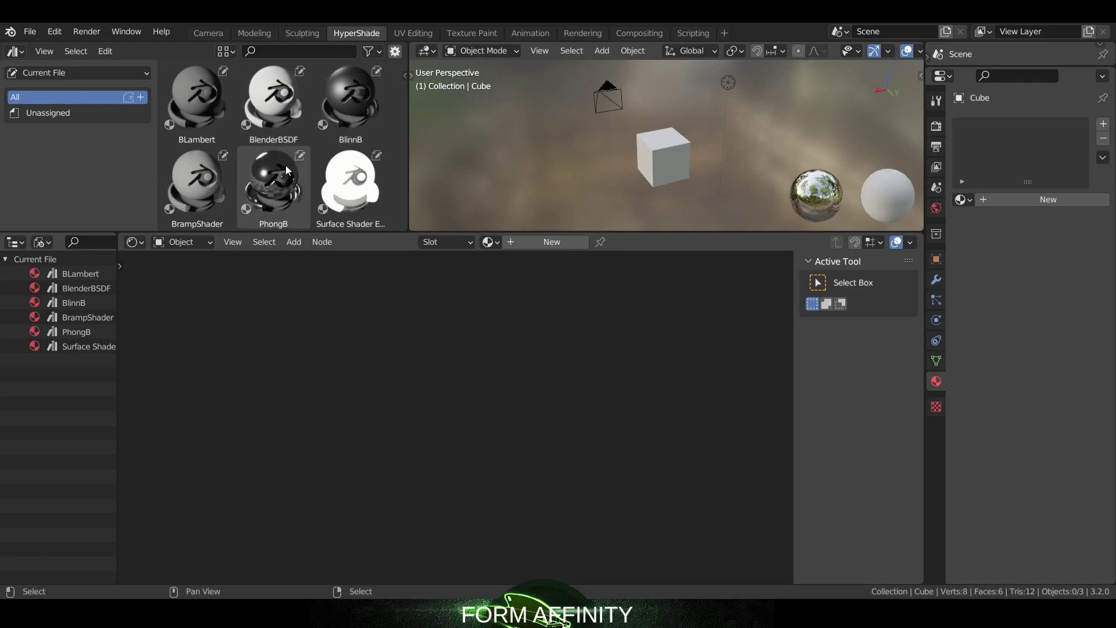
left_click(336, 103)
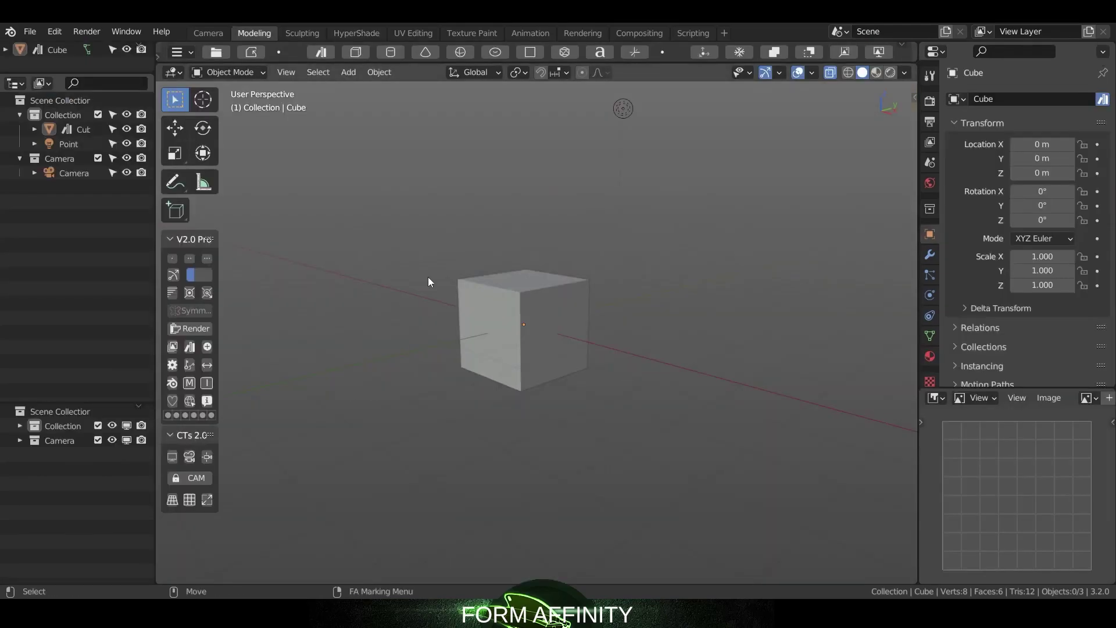
right_click(428, 277)
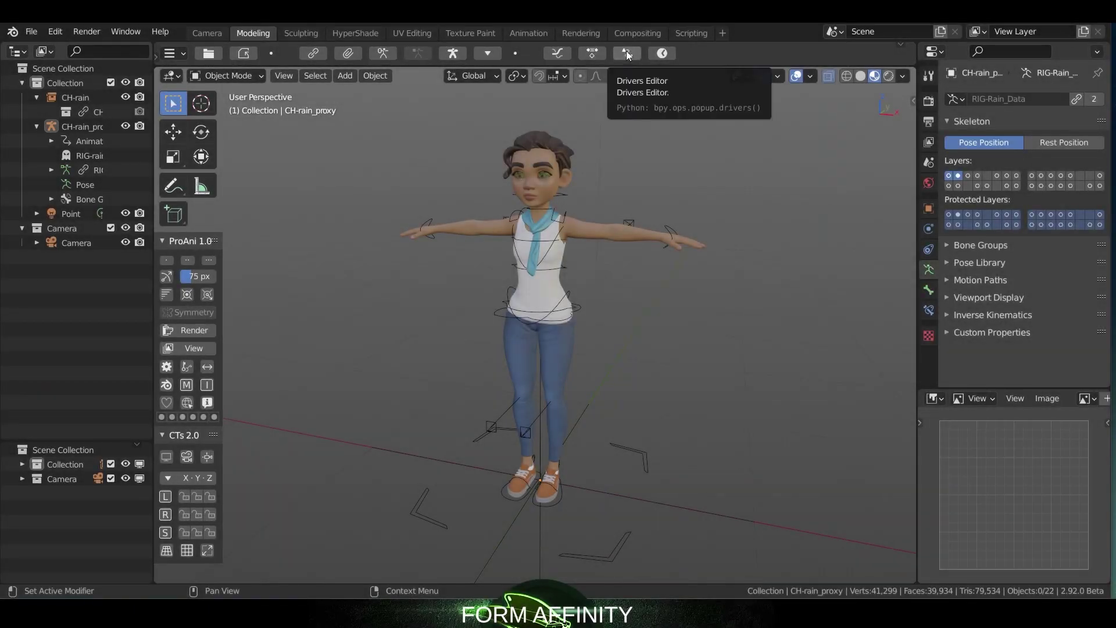
Step: Open and close the Graph Editor window for the character, and view the Dope Sheet window in Dope Sheet mode
left_click(625, 52)
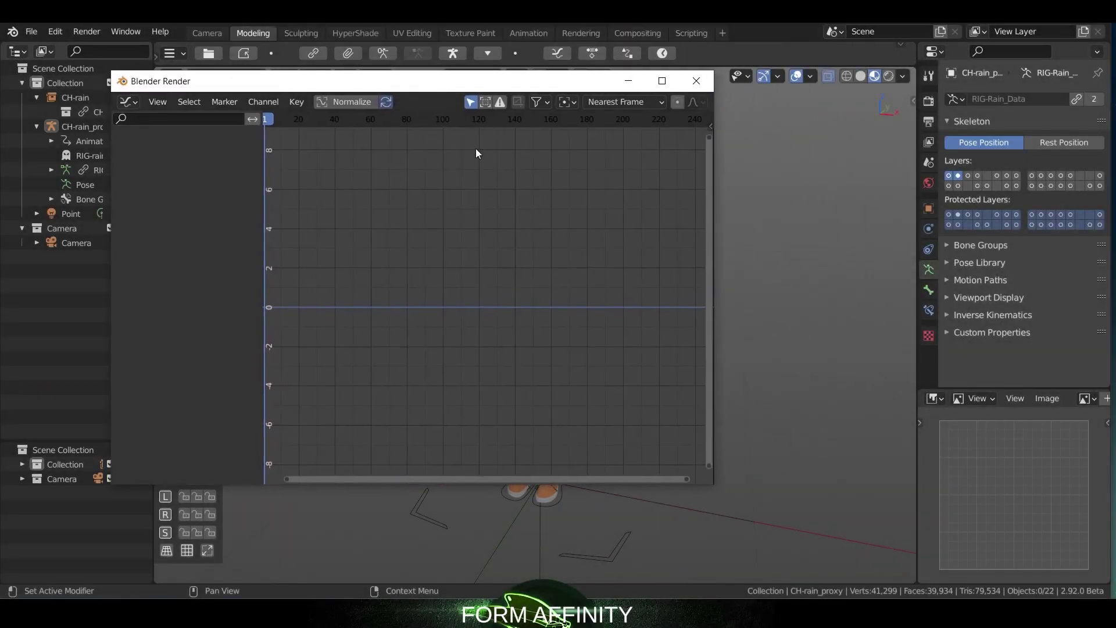
left_click(697, 82)
left_click(591, 52)
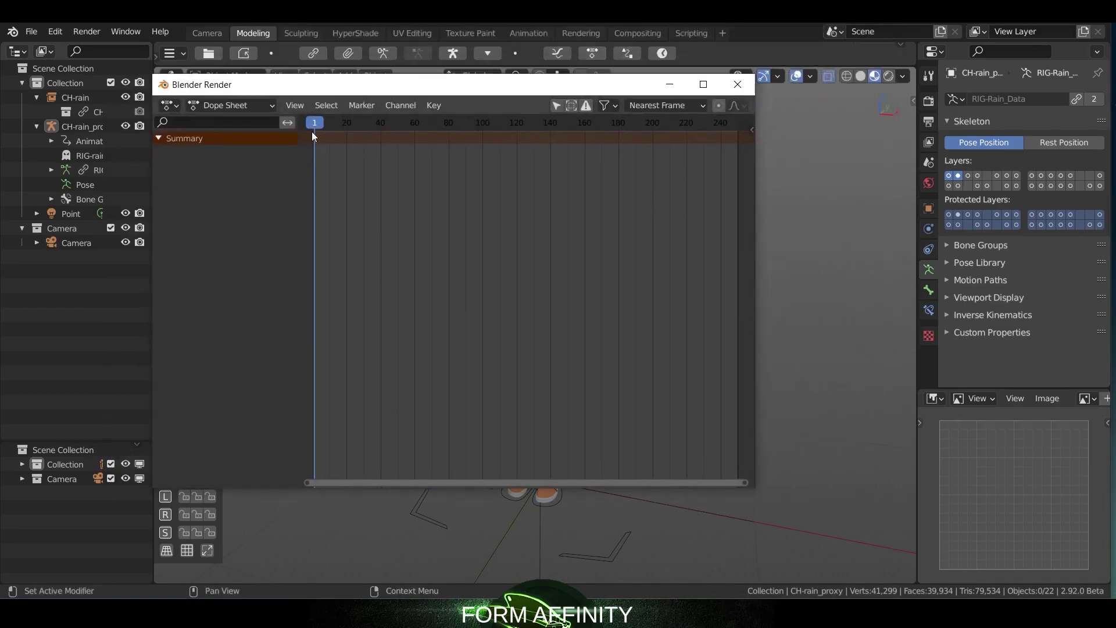
left_click(254, 106)
left_click(233, 120)
left_click(724, 81)
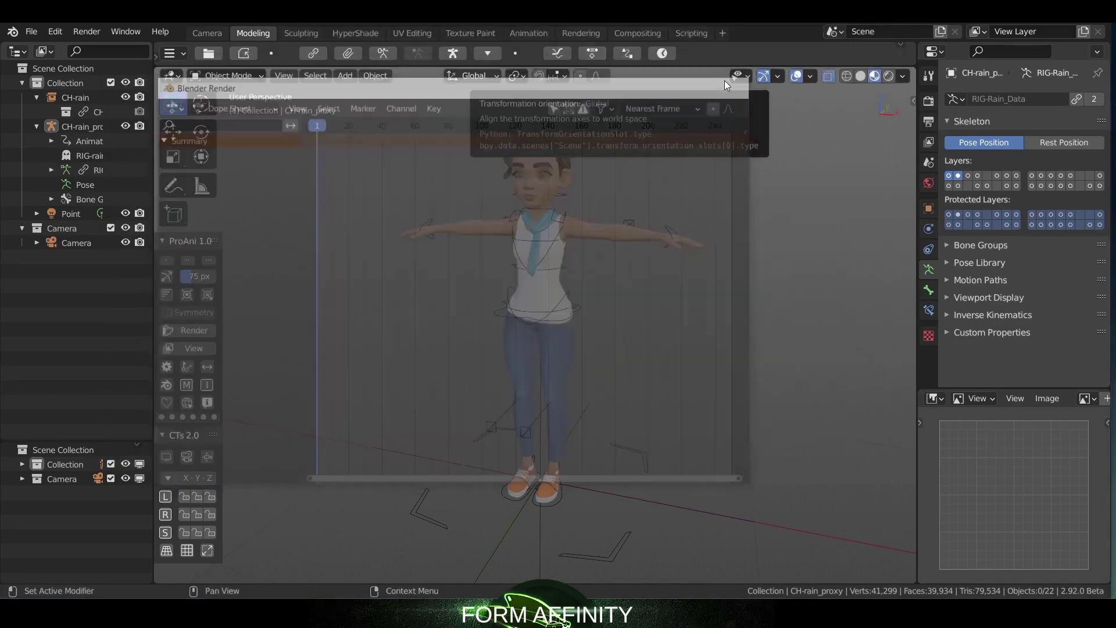
Step: Open the Drivers Editor in a separate window for the character scene
left_click(626, 52)
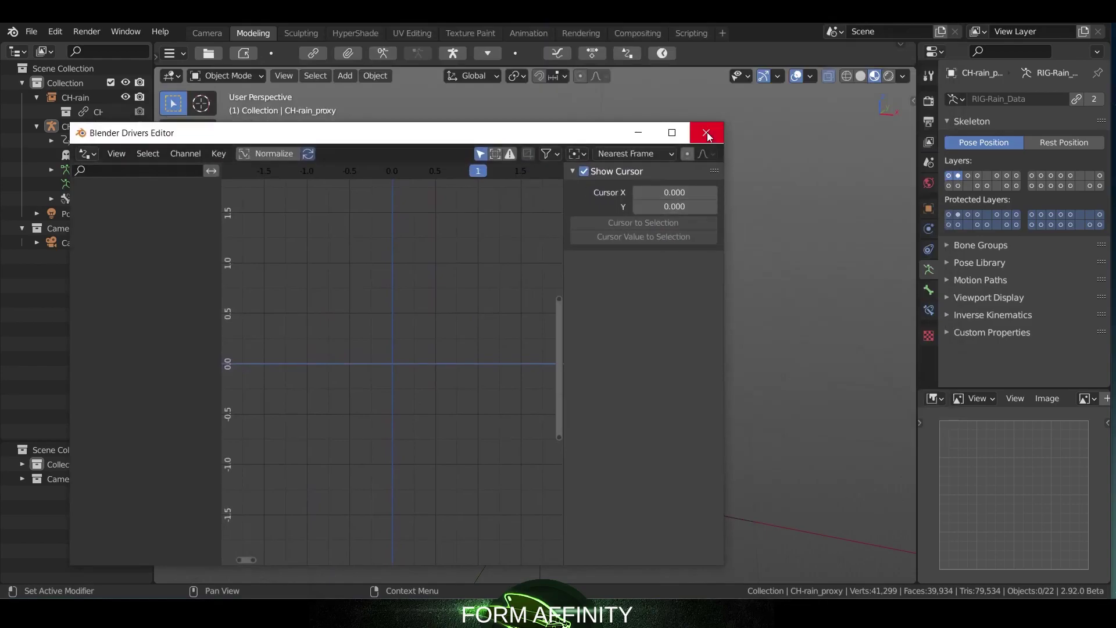